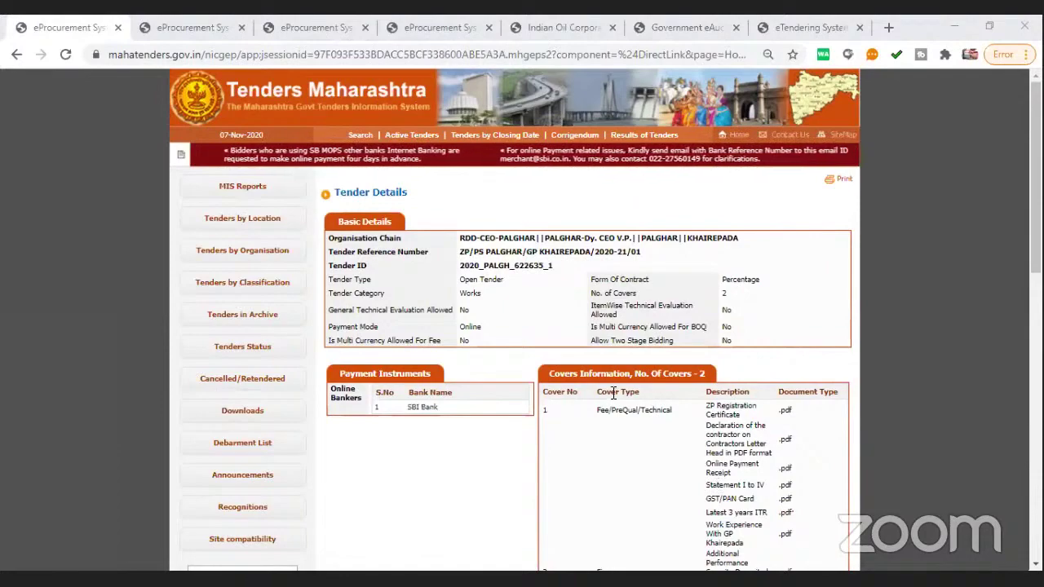
# Return Tenders Maharashtra to its home page
pyautogui.scroll(-3, 570, 383)
pyautogui.scroll(3, 549, 378)
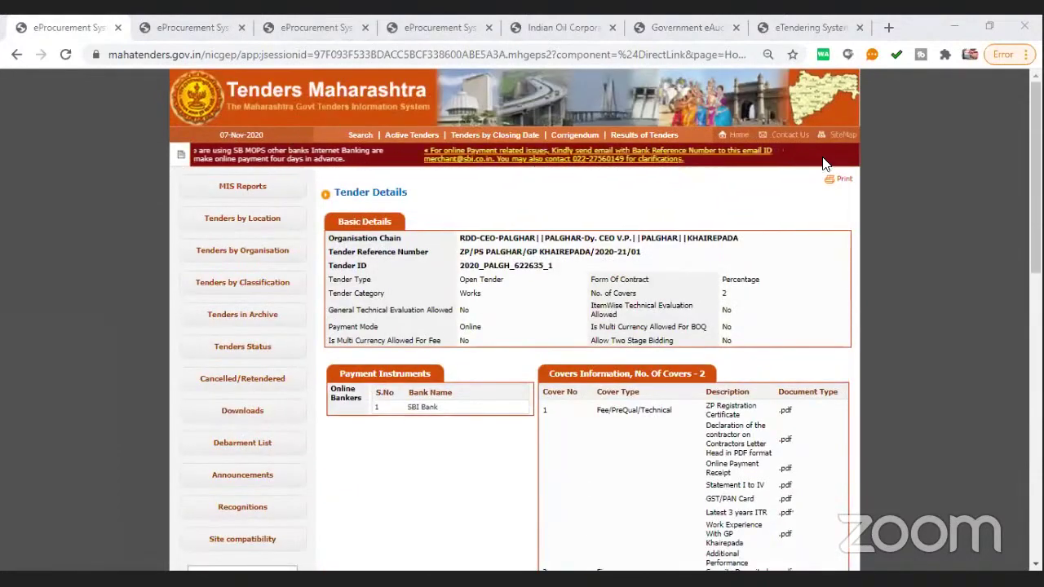
pyautogui.click(738, 134)
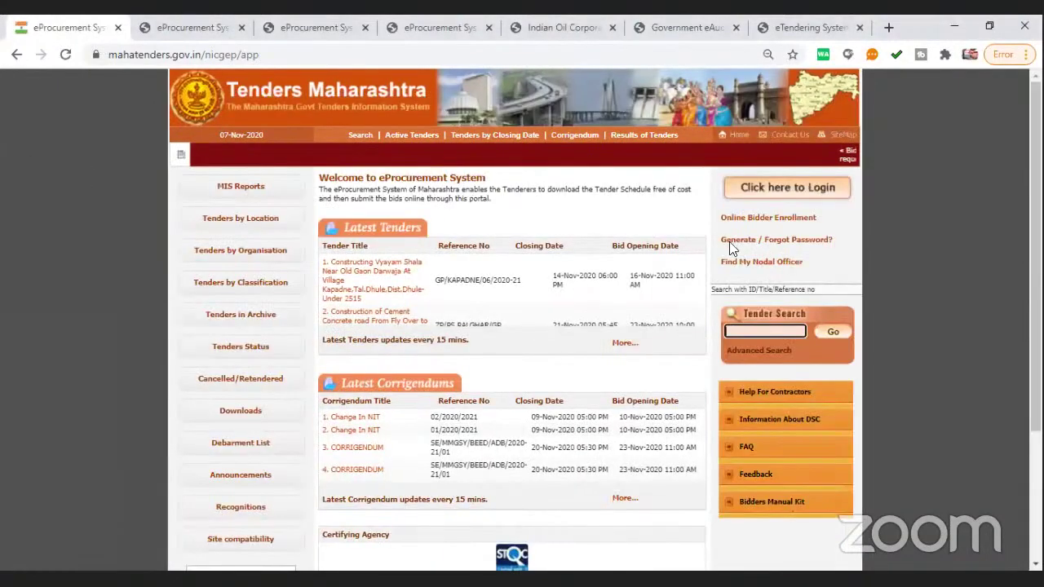
# Cycle through the PMGSY, Defence and Indian Oil portal tabs, ending on eprocure.gov.in
pyautogui.click(201, 30)
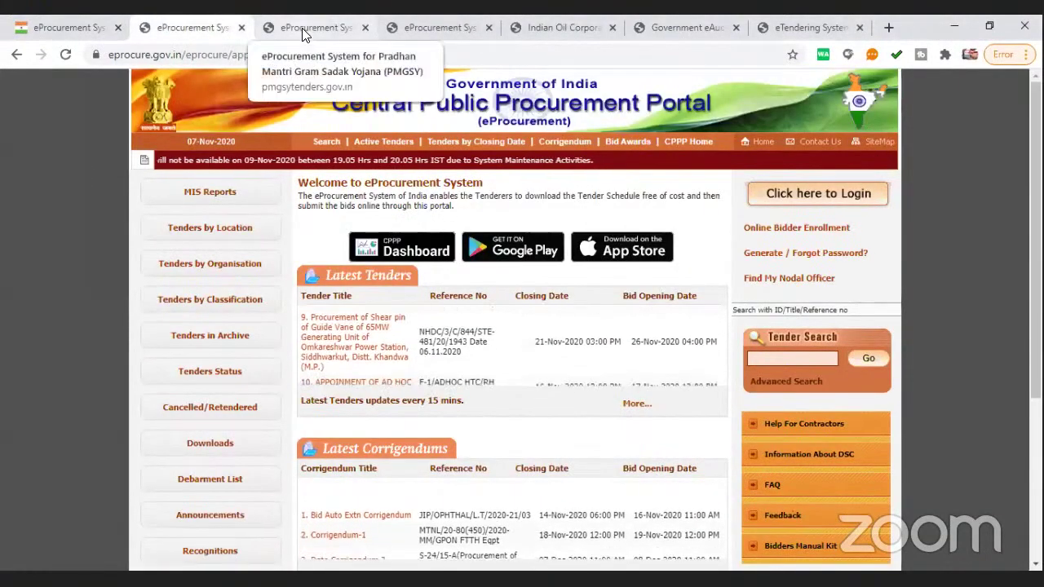
pyautogui.click(303, 27)
pyautogui.click(432, 28)
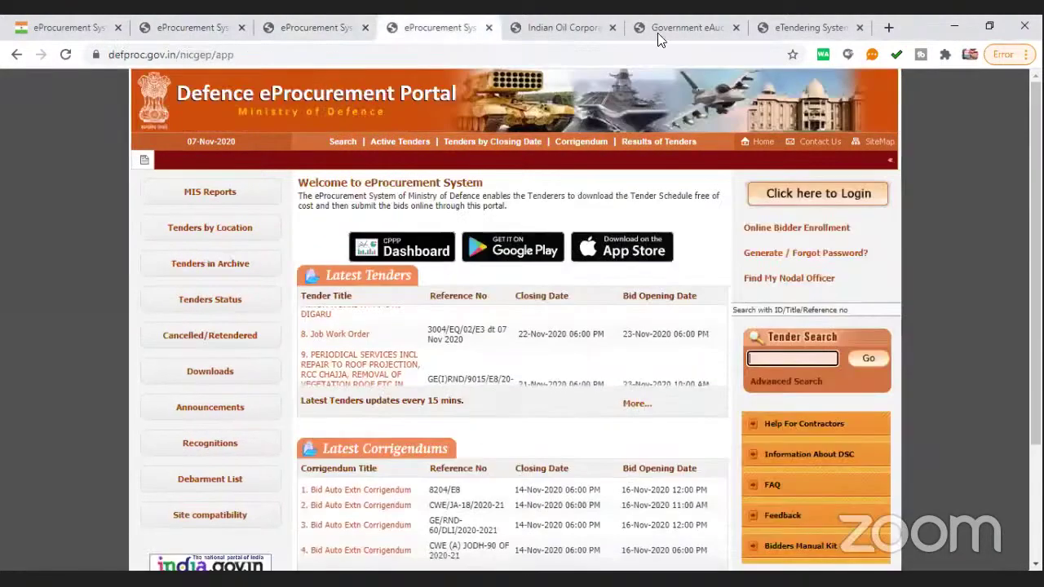
pyautogui.click(561, 28)
pyautogui.click(309, 28)
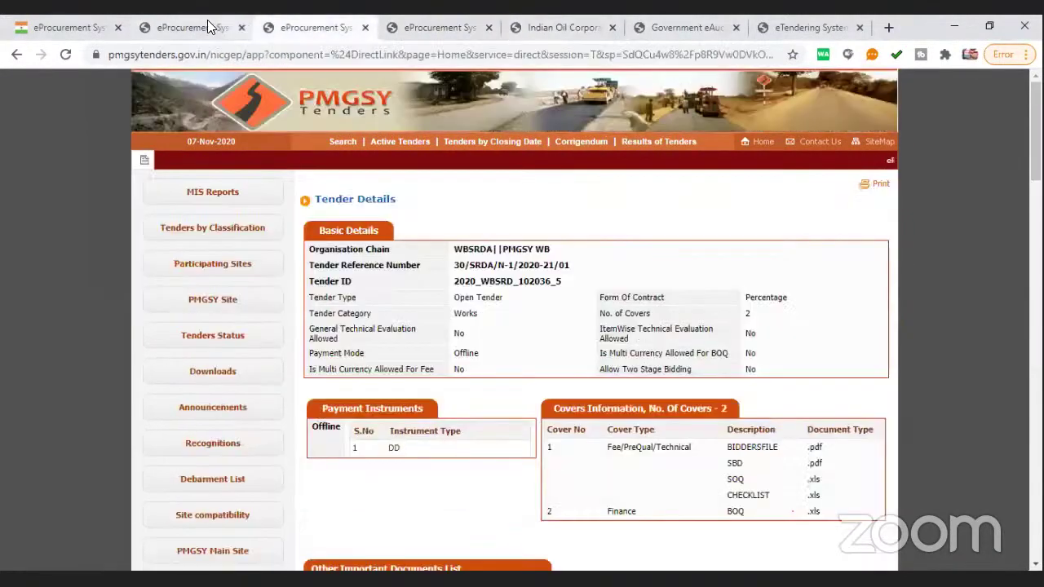
pyautogui.click(190, 32)
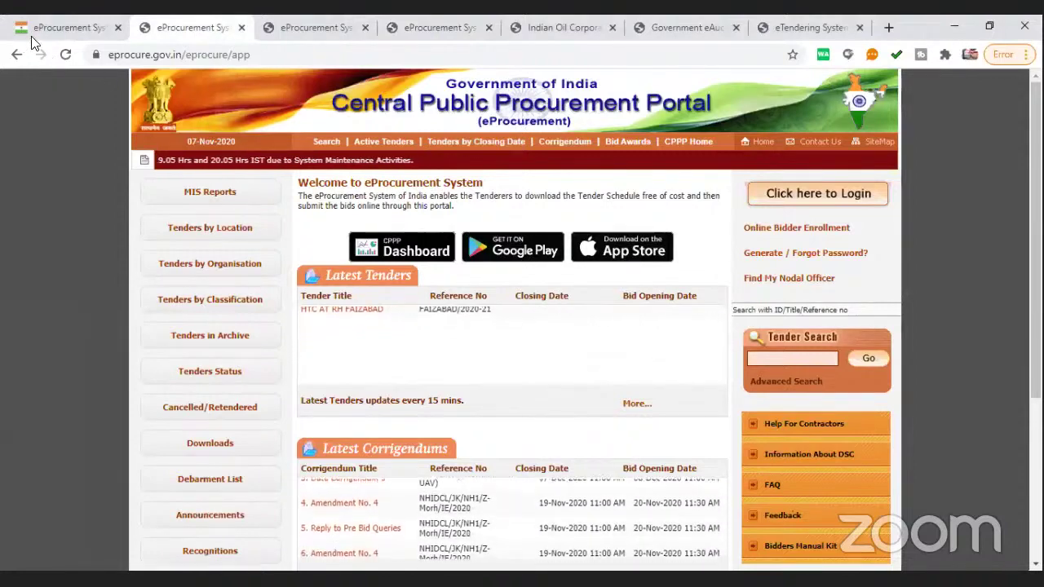
pyautogui.click(67, 27)
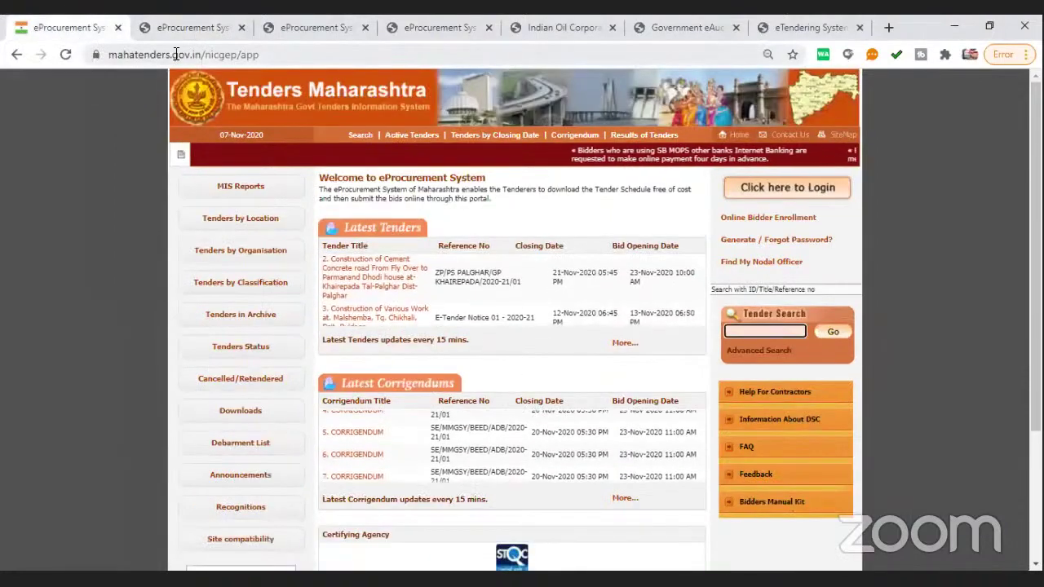
pyautogui.click(199, 26)
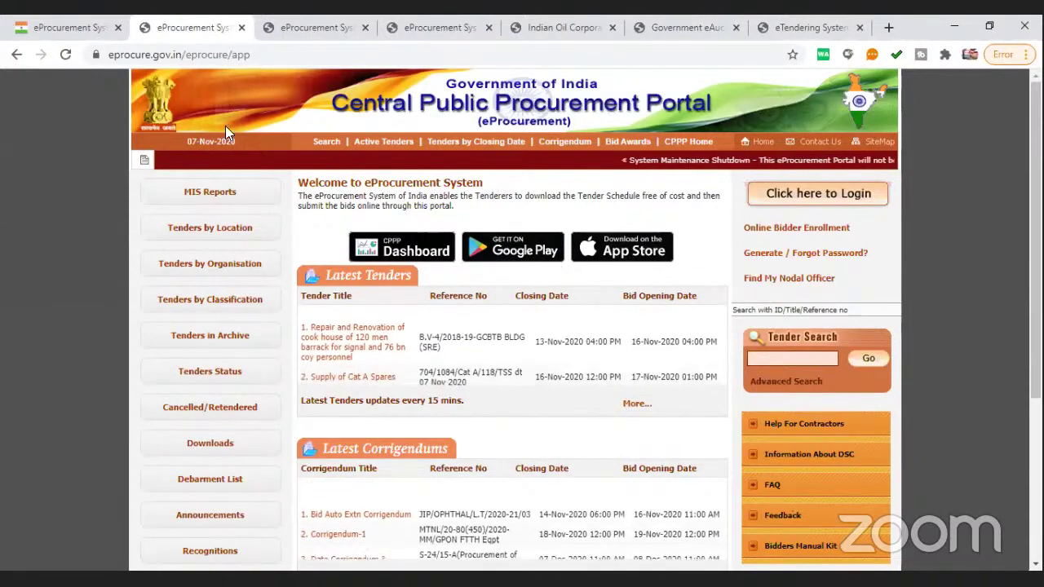
# Open Online Bidder Enrollment from the CPPP home page
pyautogui.click(798, 236)
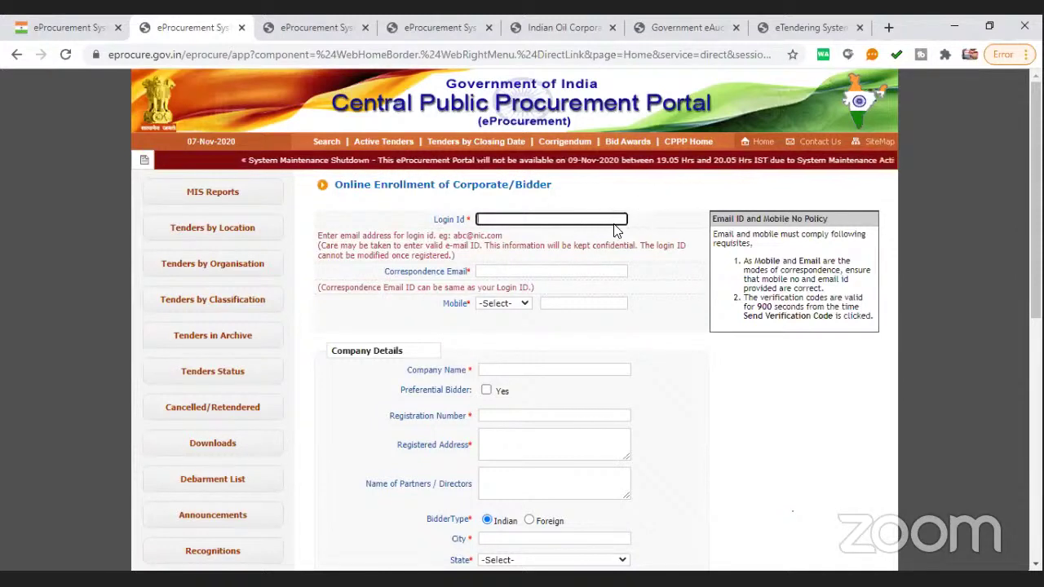
# Type the bidder's e-mail address as Login Id and paste it into Correspondence Email
pyautogui.click(559, 217)
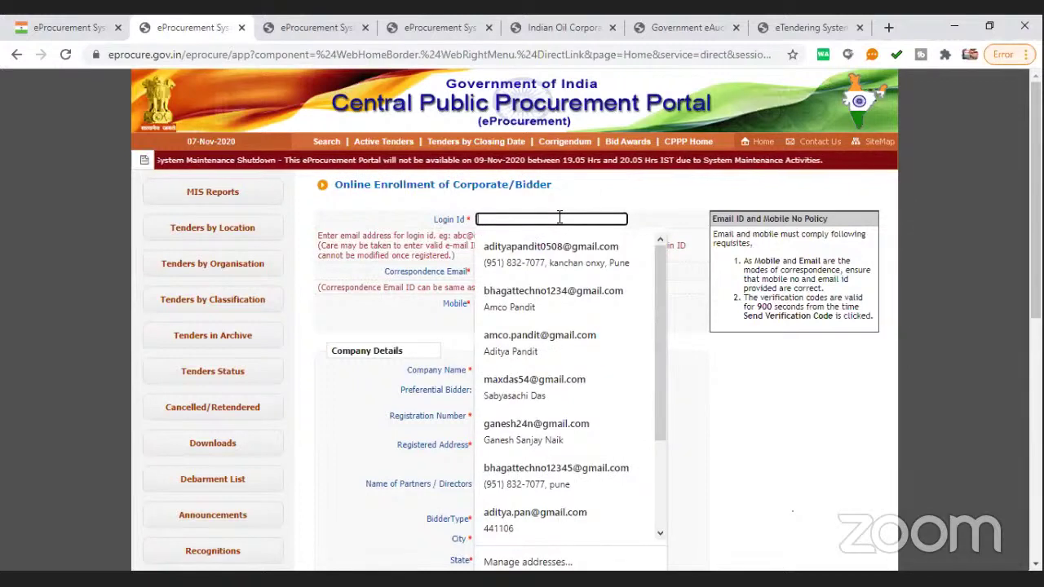
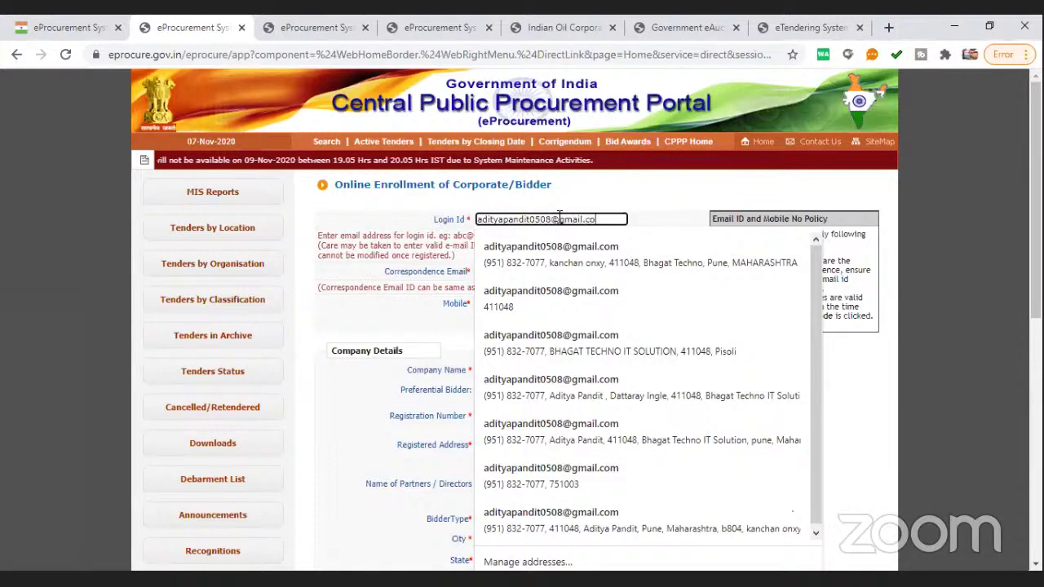
pyautogui.click(593, 189)
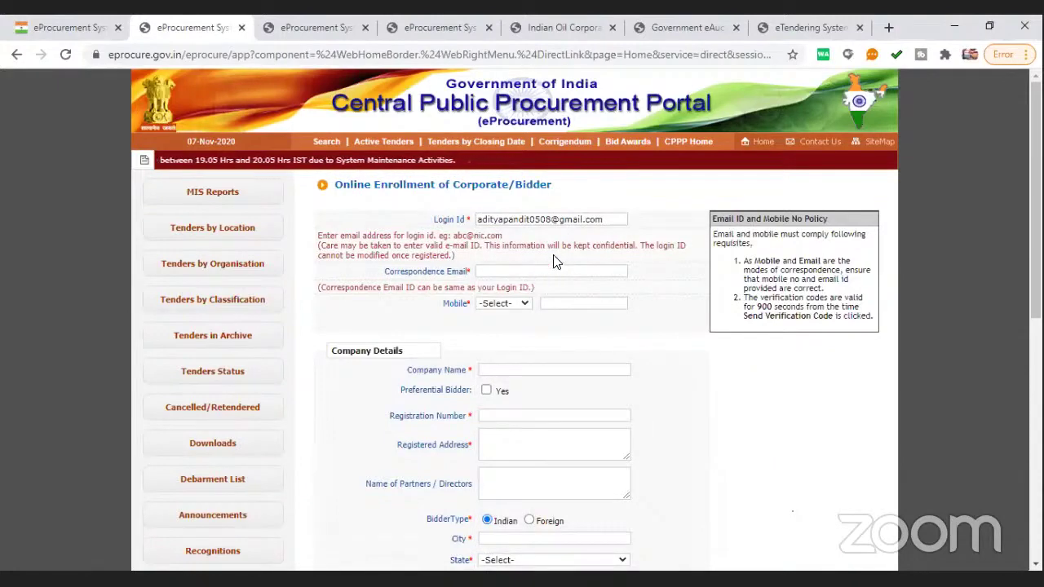
pyautogui.click(456, 219)
pyautogui.hotkey('ctrl', 'c')
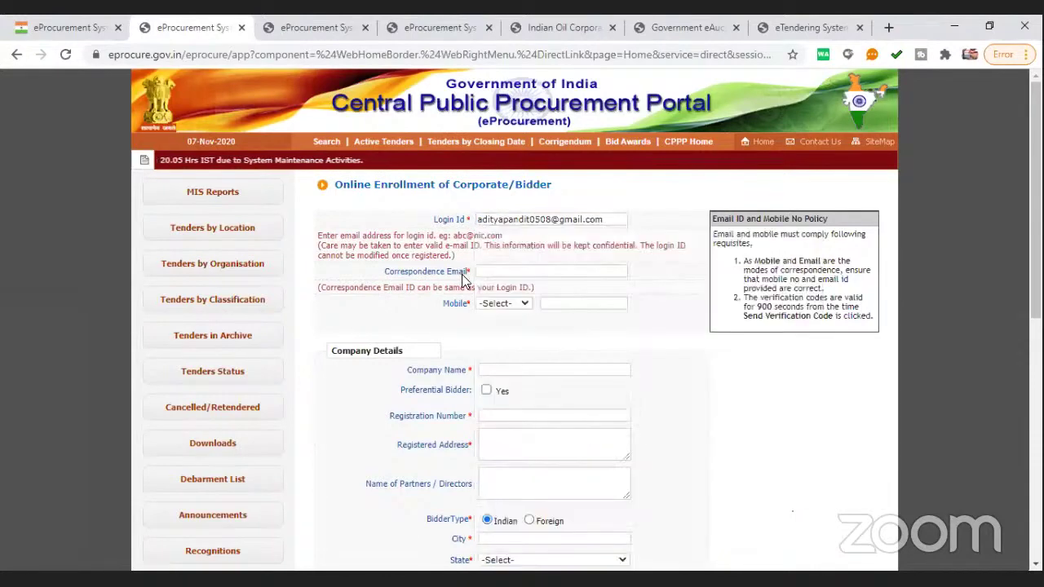
pyautogui.click(491, 272)
pyautogui.hotkey('ctrl', 'v')
pyautogui.click(356, 317)
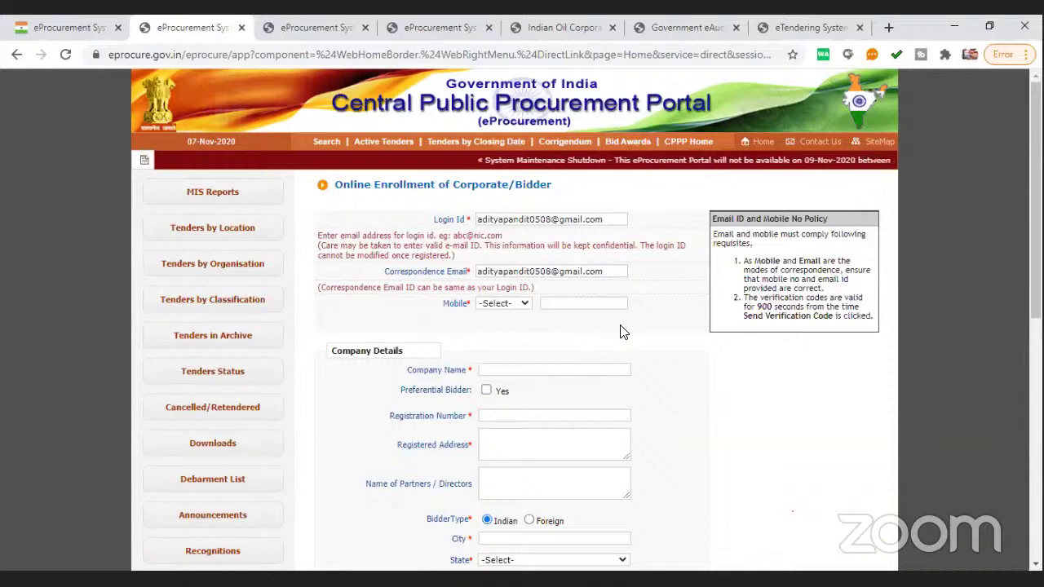
# Enter the bidder's mobile number with the IND (91) country code
pyautogui.click(503, 304)
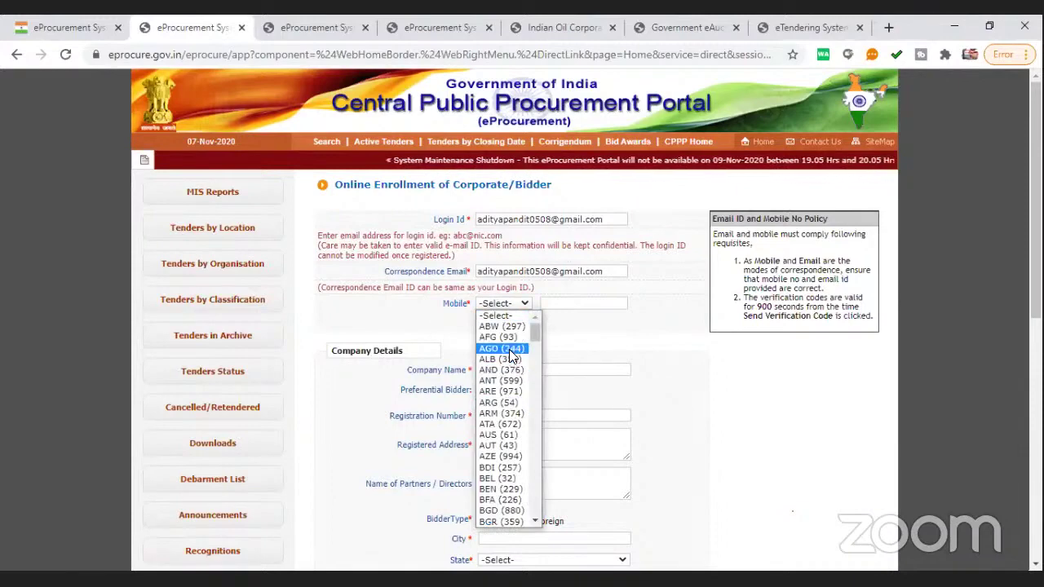
pyautogui.doubleClick(583, 351)
pyautogui.click(559, 303)
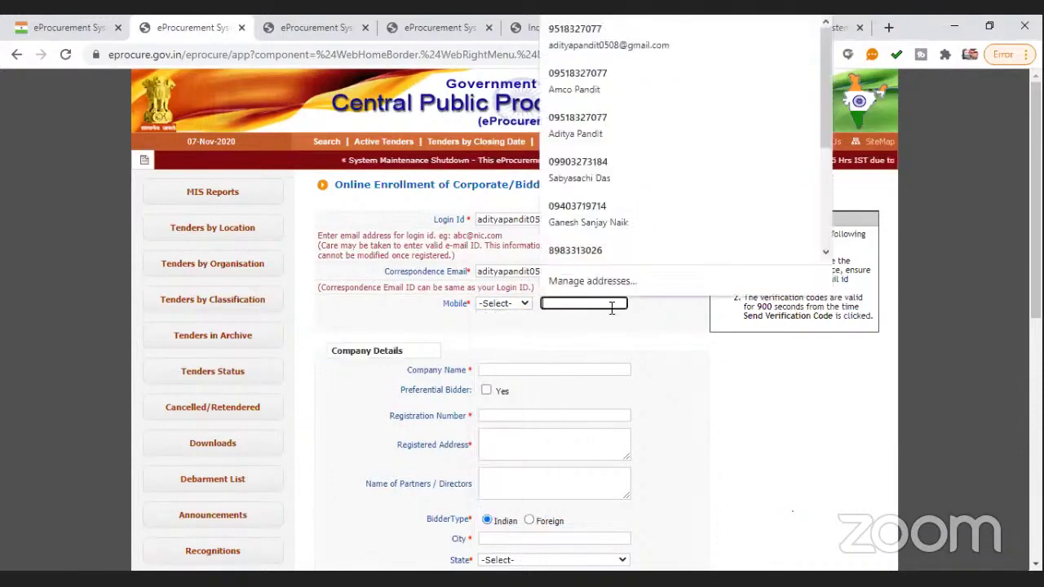
pyautogui.click(646, 345)
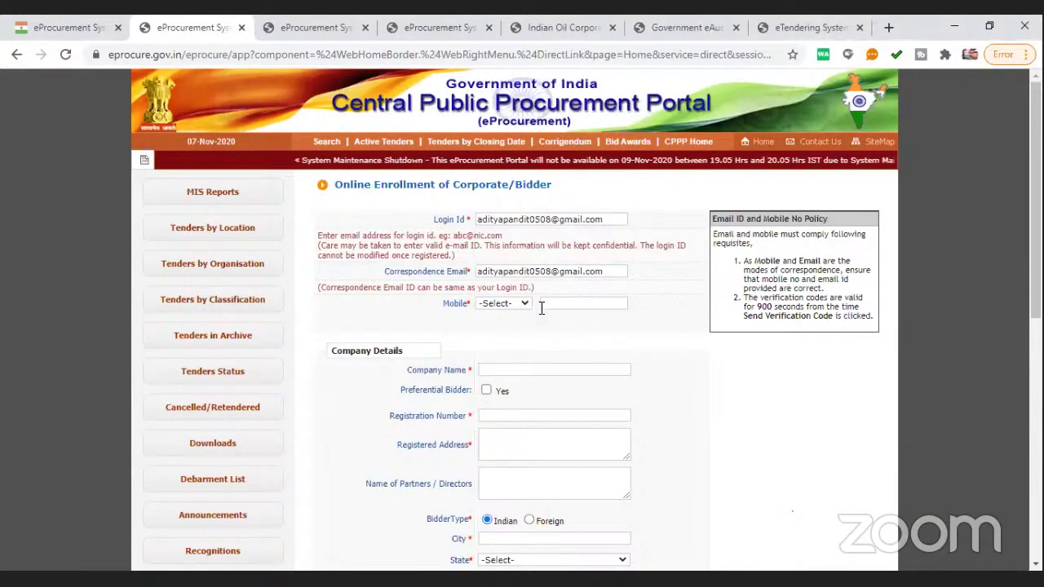
pyautogui.click(494, 303)
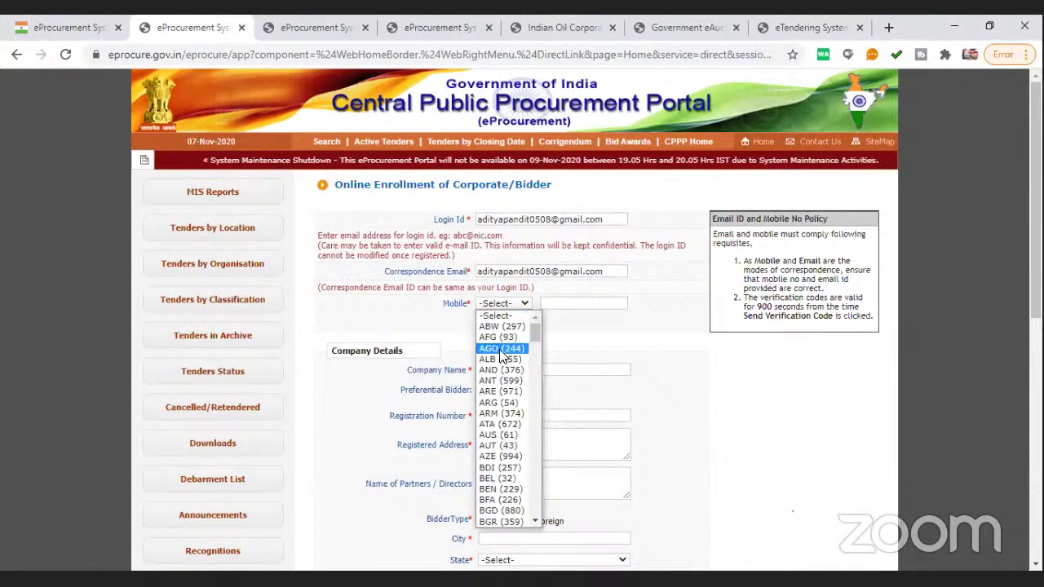
pyautogui.write('ind')
pyautogui.press('Return')
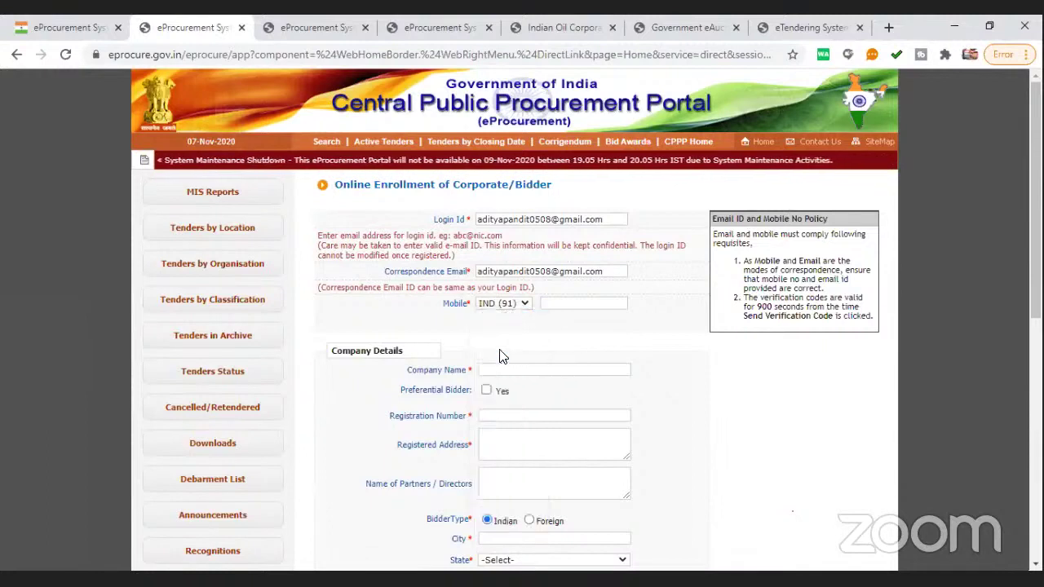
pyautogui.click(584, 303)
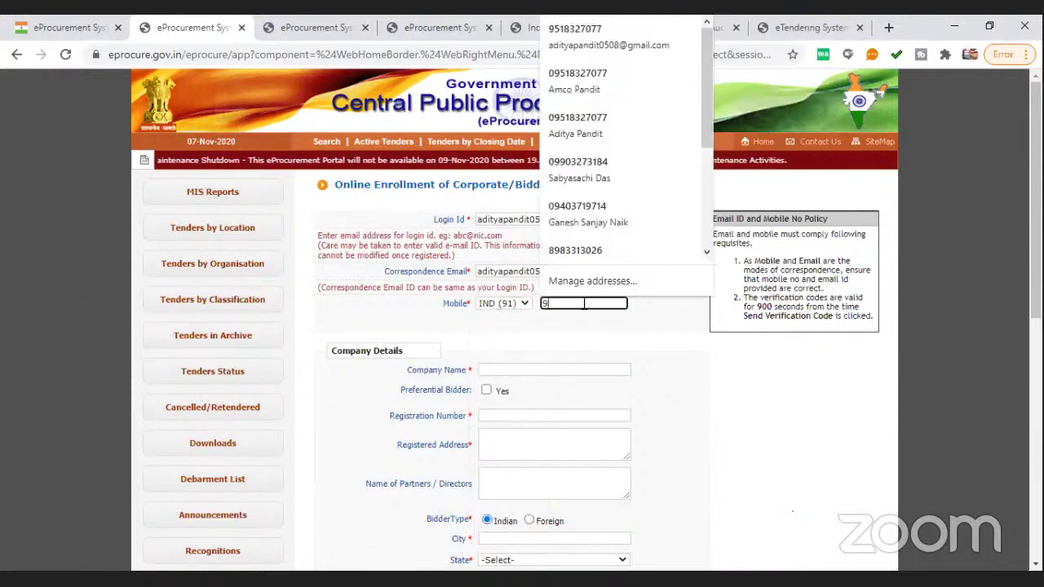
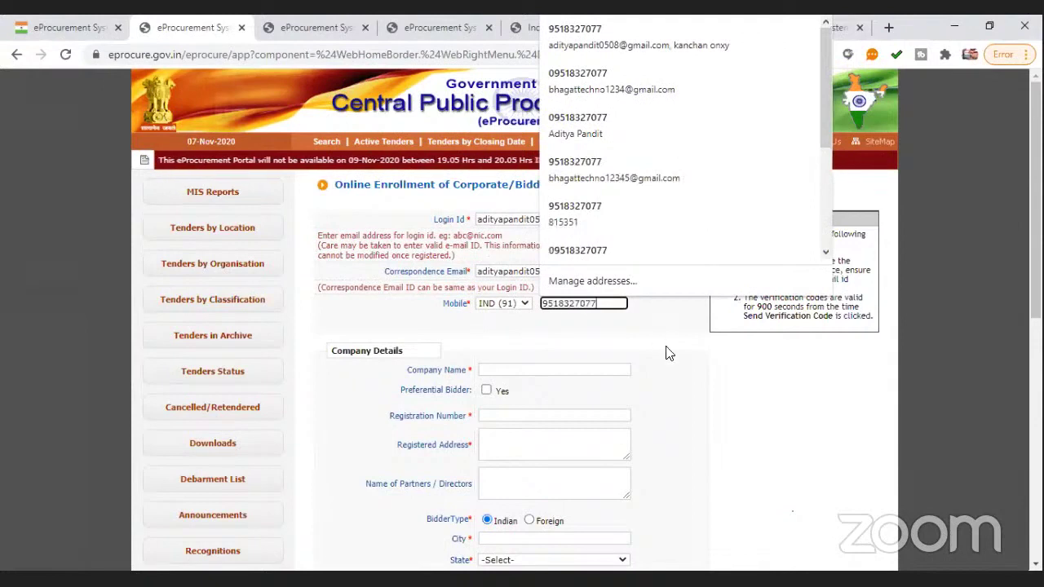
pyautogui.click(664, 350)
# Set Company Name to 'Bhagat TECHNO IT SOLUTION'
pyautogui.click(542, 368)
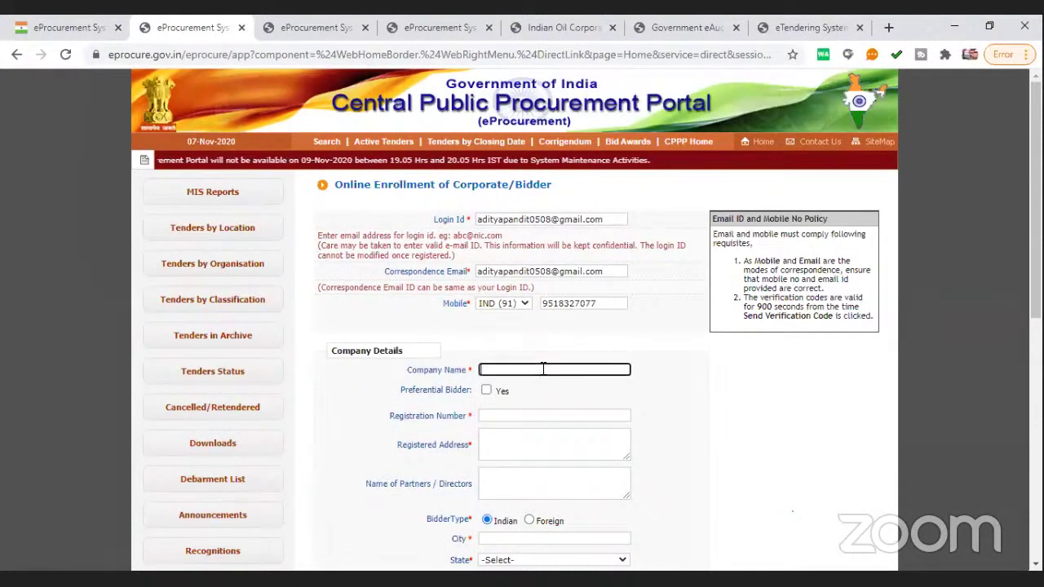
pyautogui.write('Bhagat ')
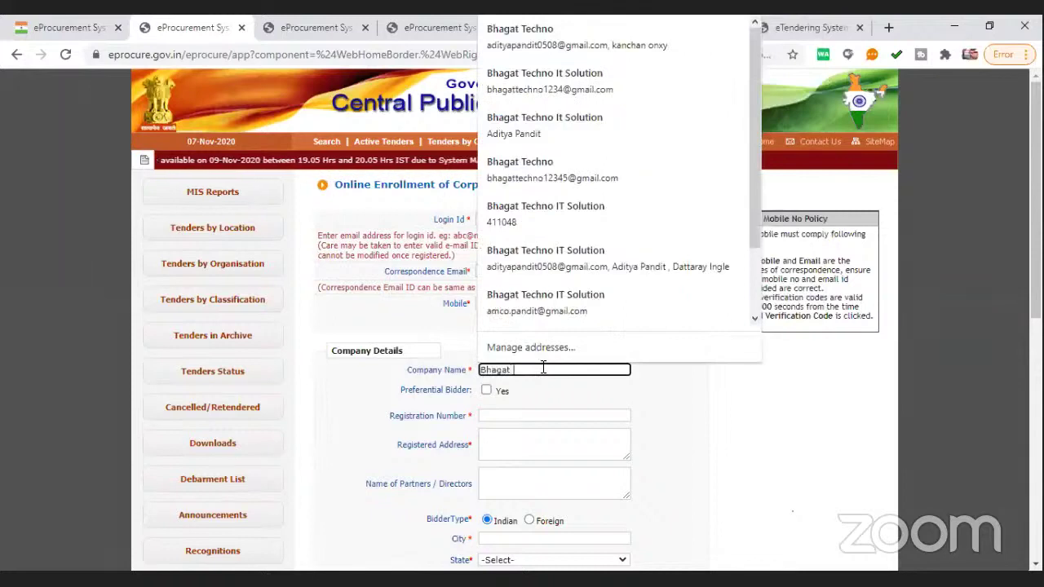
pyautogui.write('TECHNO')
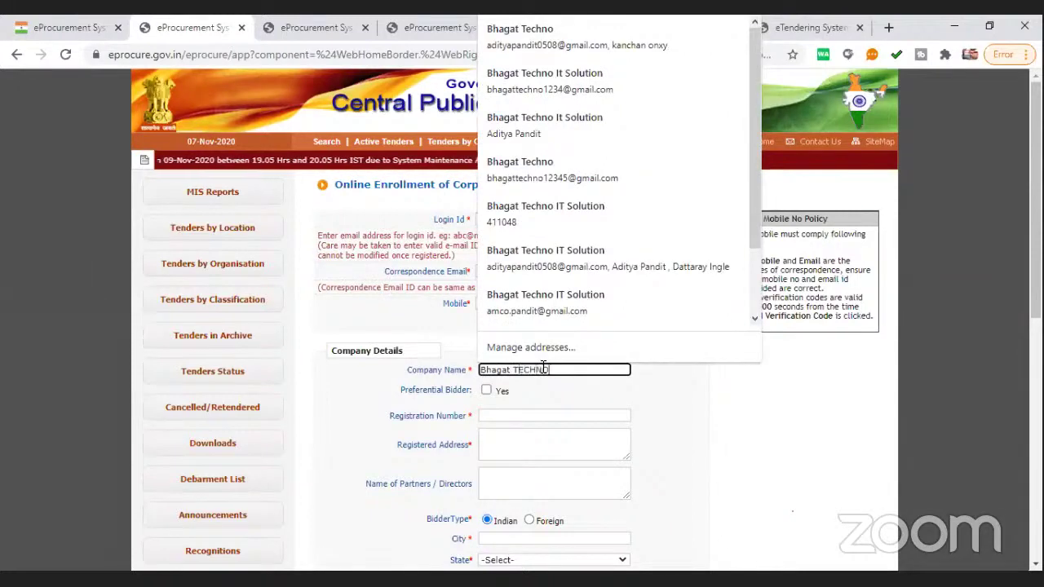
pyautogui.write(' IT SOLUTI')
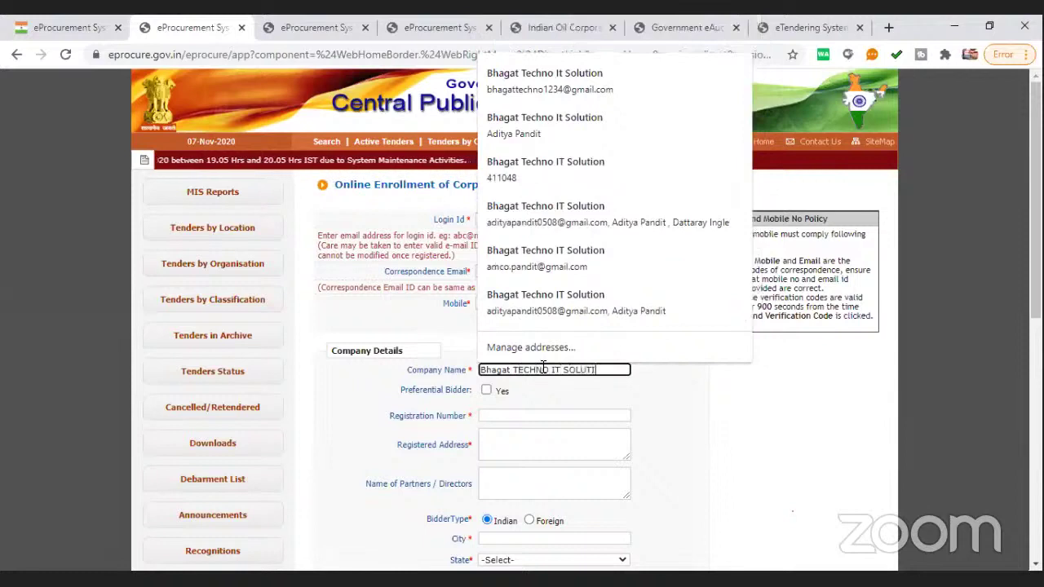
pyautogui.write('ON')
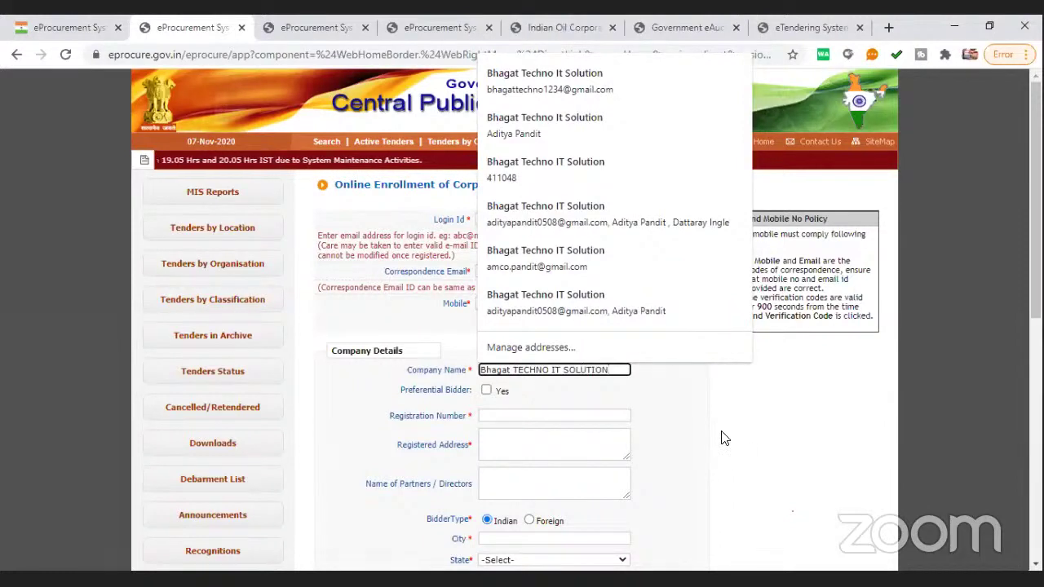
pyautogui.click(718, 403)
pyautogui.scroll(-1, 701, 392)
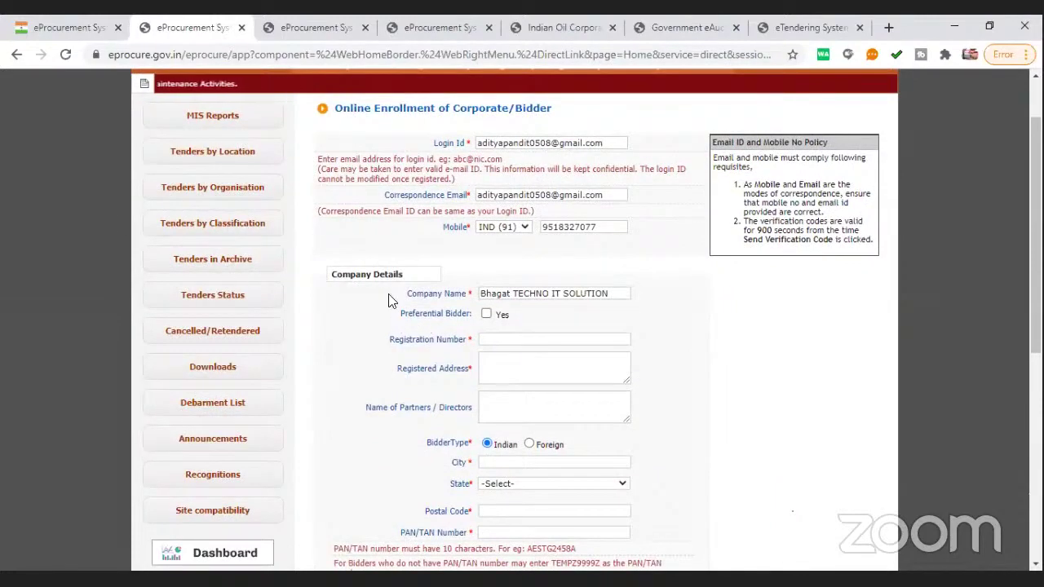
pyautogui.click(486, 315)
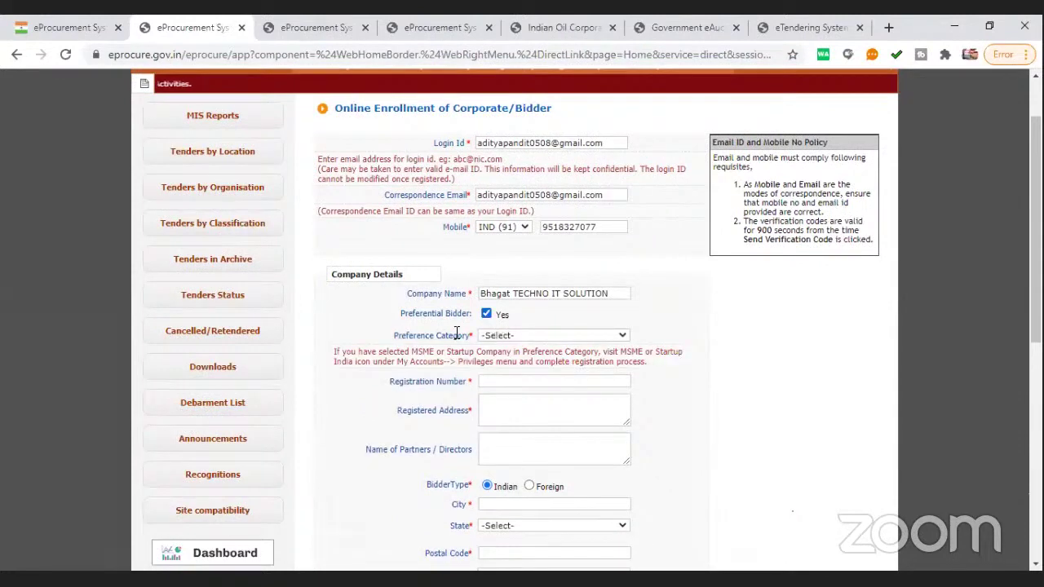
pyautogui.click(514, 336)
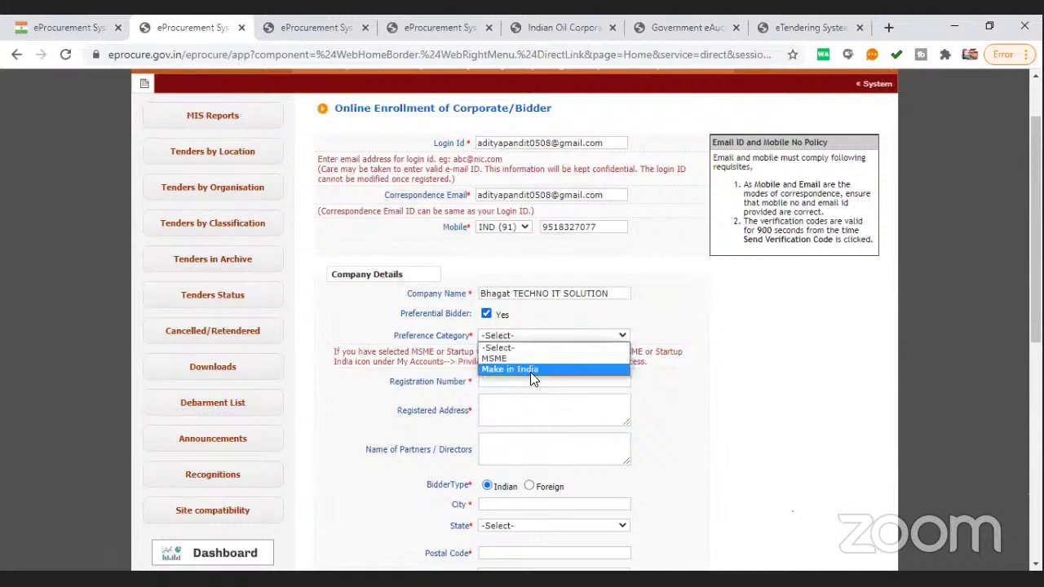
pyautogui.click(535, 372)
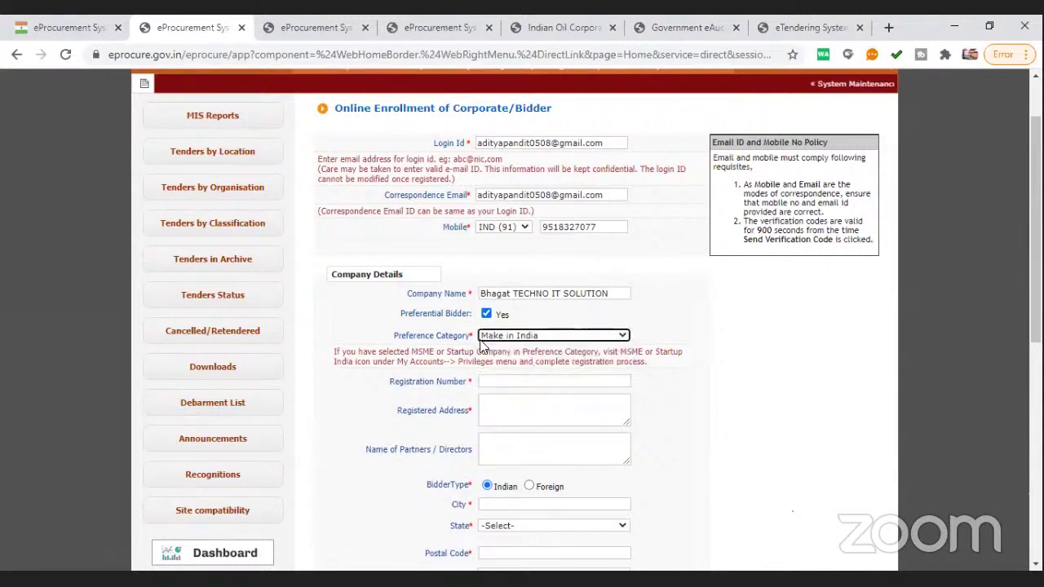
pyautogui.click(488, 335)
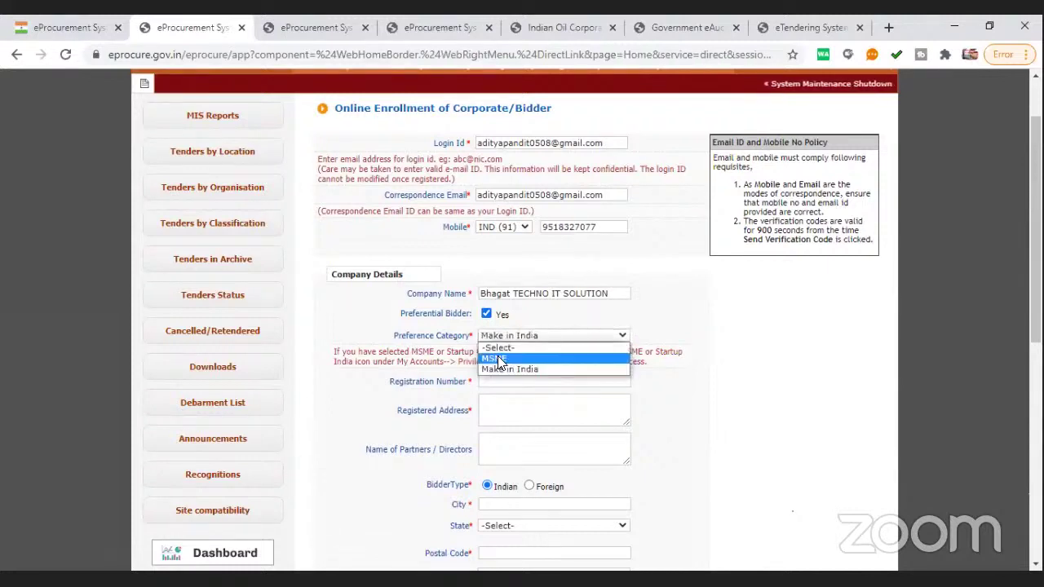
pyautogui.doubleClick(499, 361)
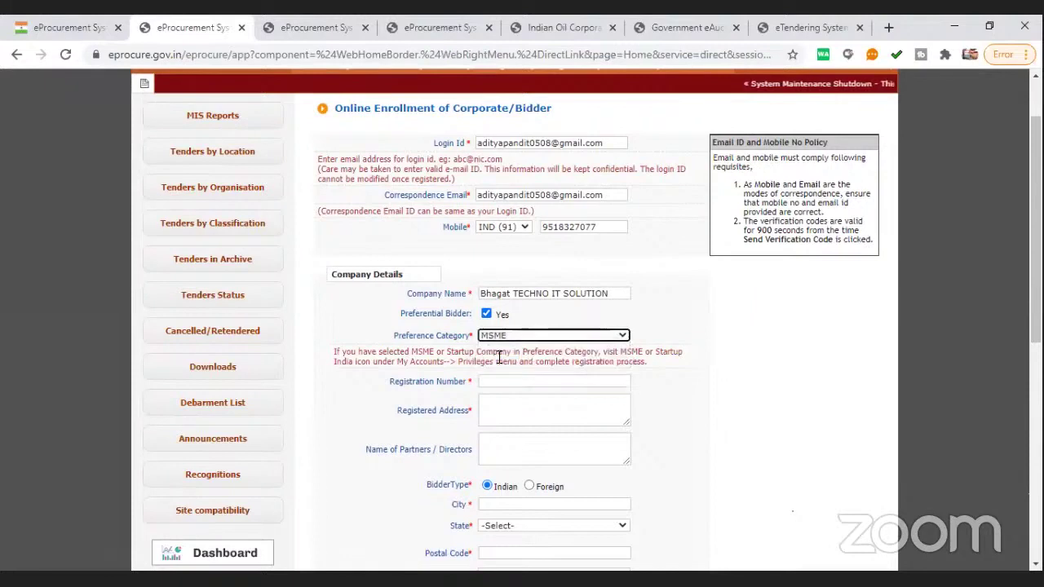
pyautogui.click(515, 337)
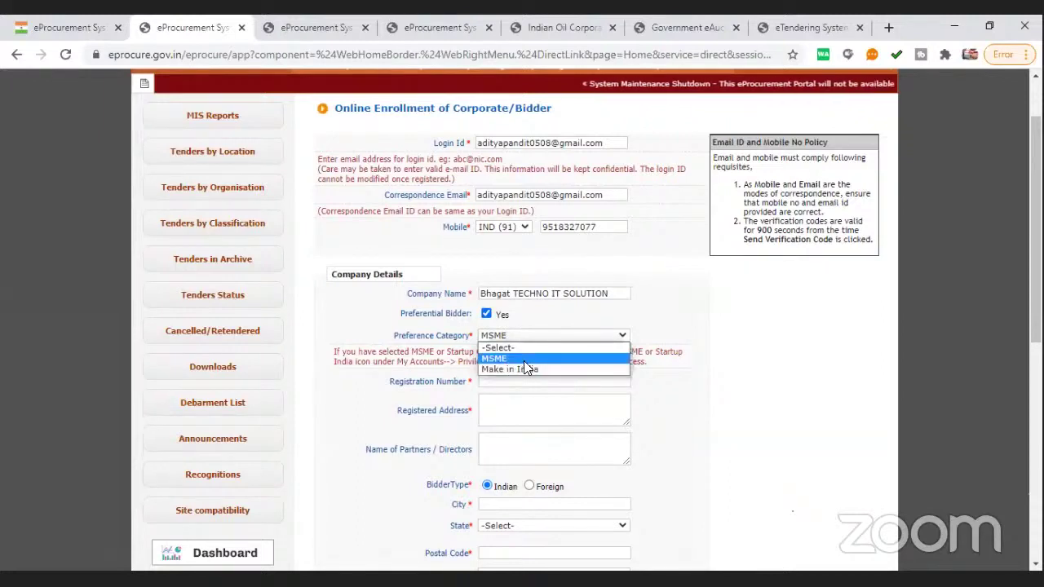
pyautogui.click(513, 358)
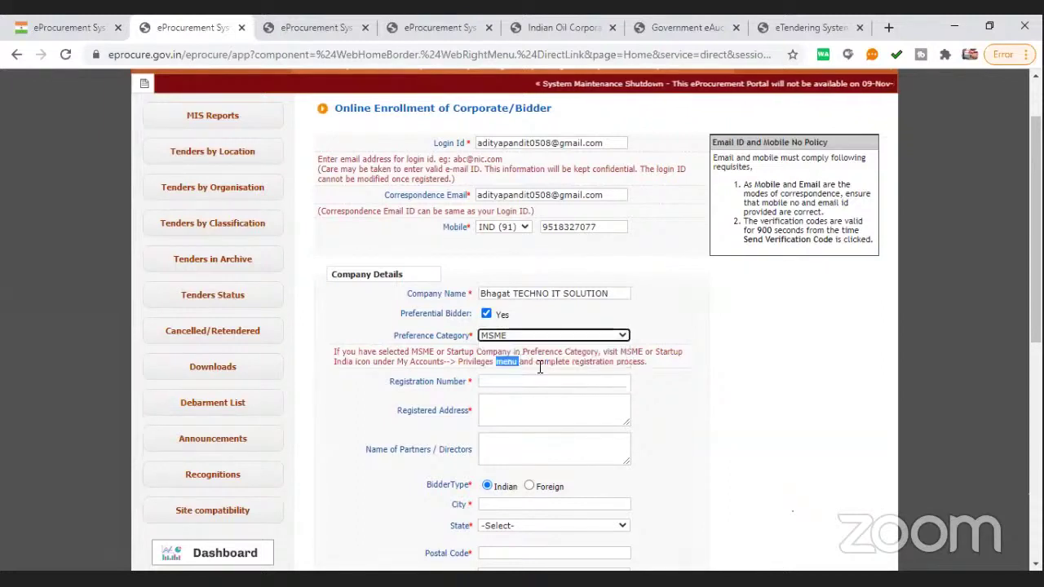
pyautogui.click(506, 335)
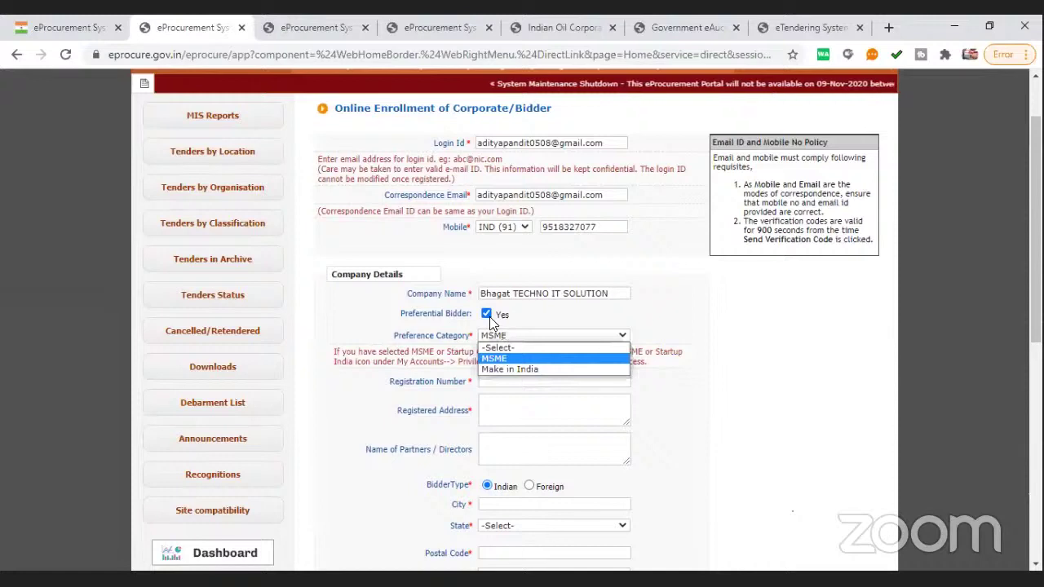
pyautogui.click(488, 317)
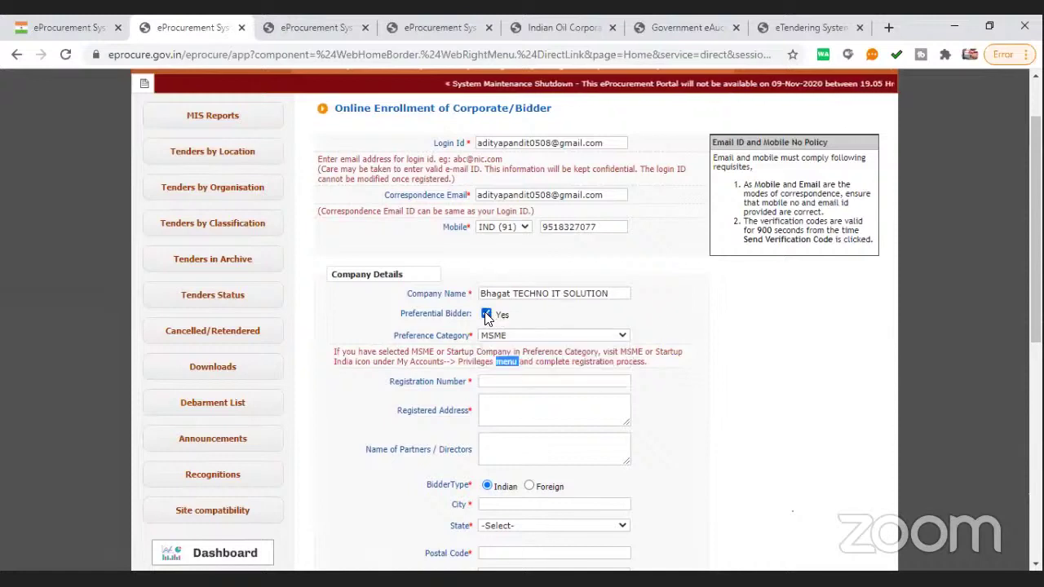
pyautogui.click(486, 314)
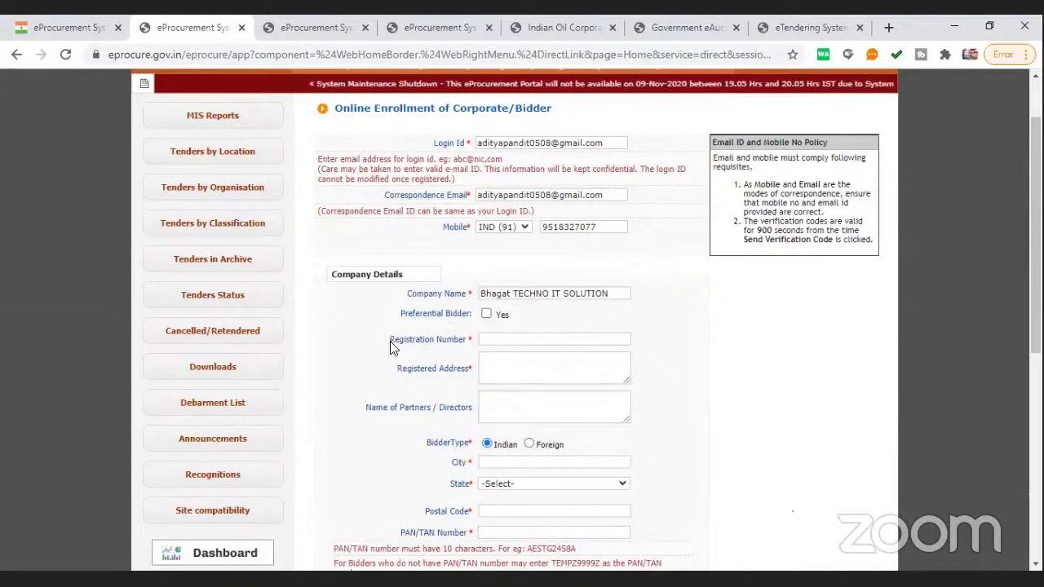
pyautogui.moveTo(390, 345); pyautogui.dragTo(462, 343)
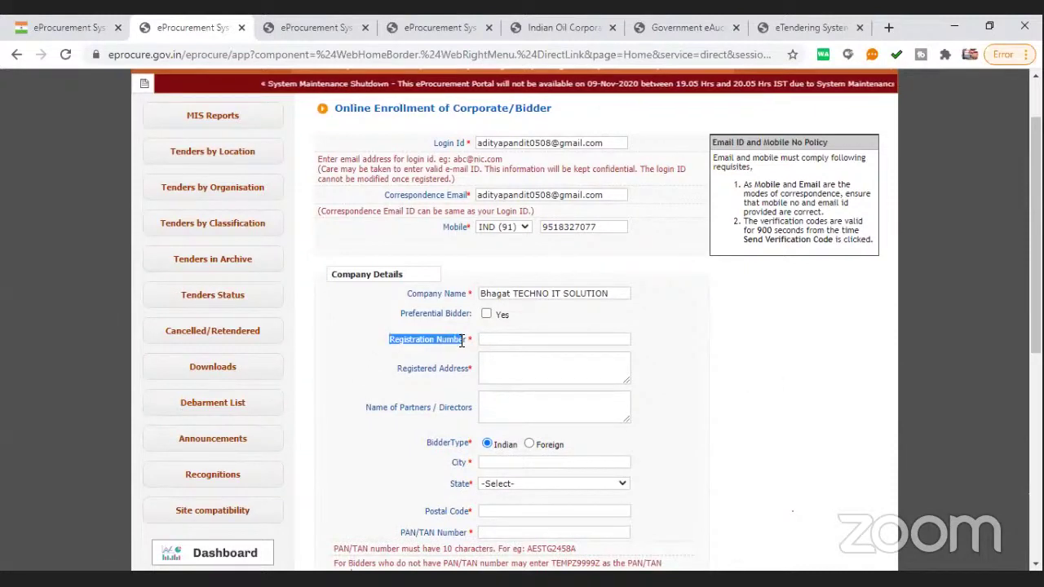
pyautogui.click(365, 408)
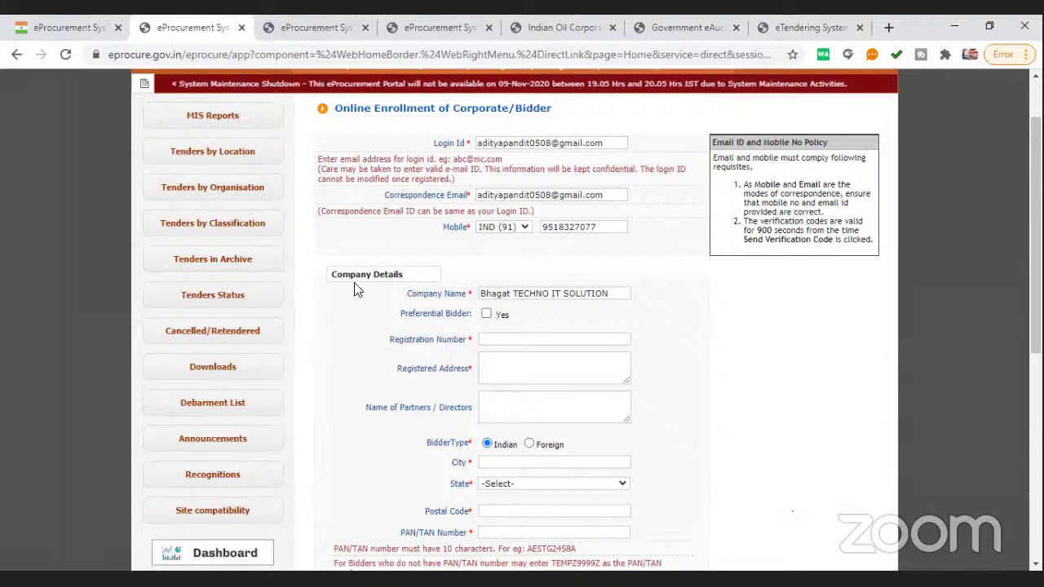
pyautogui.moveTo(389, 341); pyautogui.dragTo(472, 343)
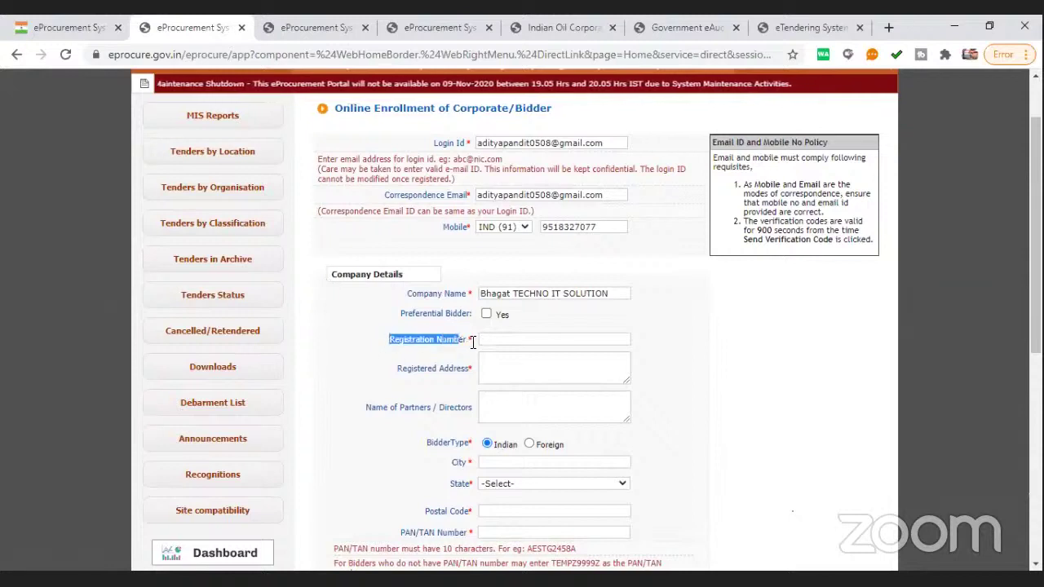
pyautogui.click(389, 347)
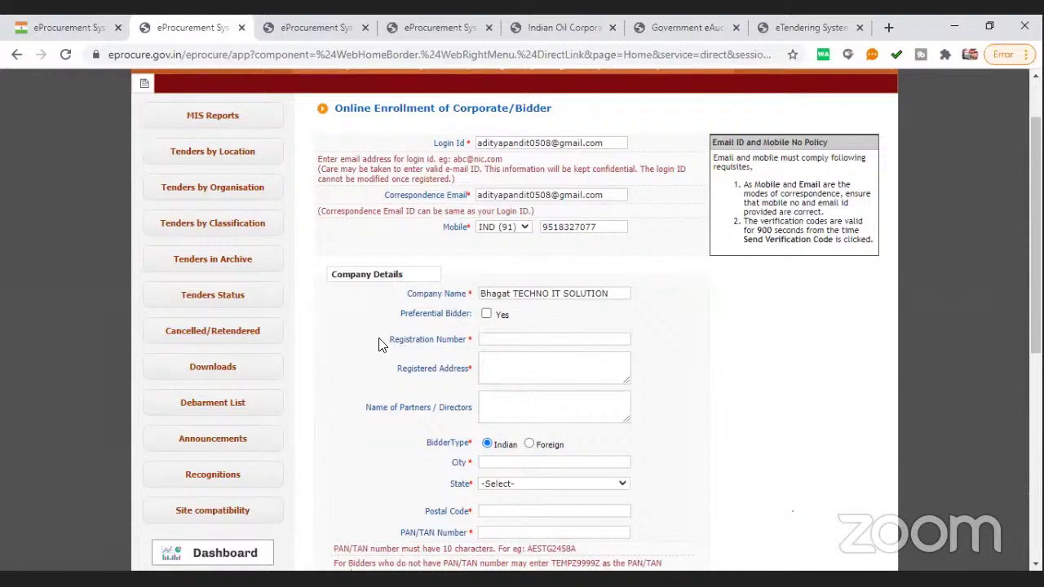
# Enter the registration number and fill the registered address, city, state and postal code from autofill
pyautogui.click(546, 340)
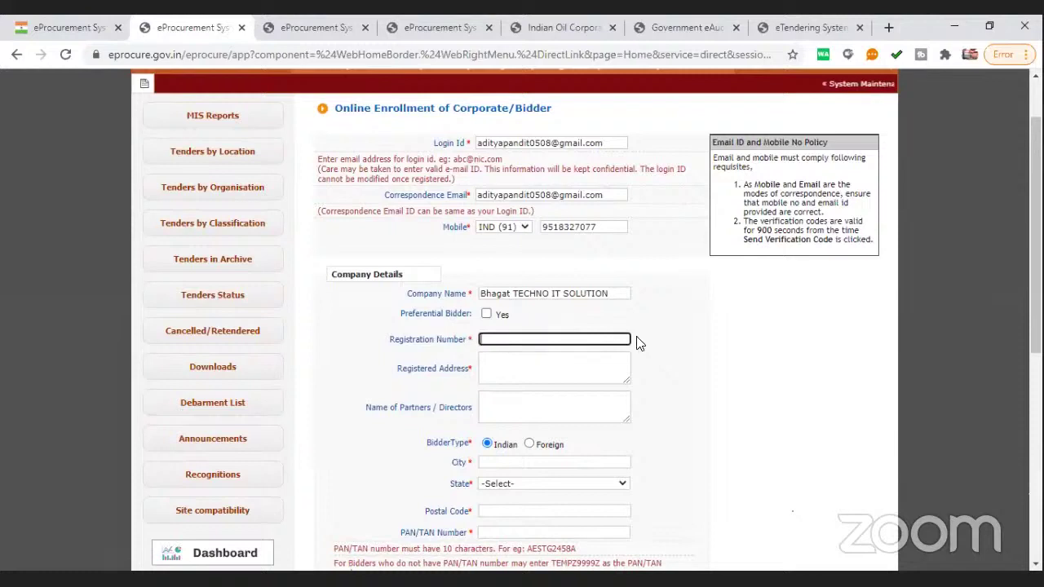
pyautogui.click(629, 366)
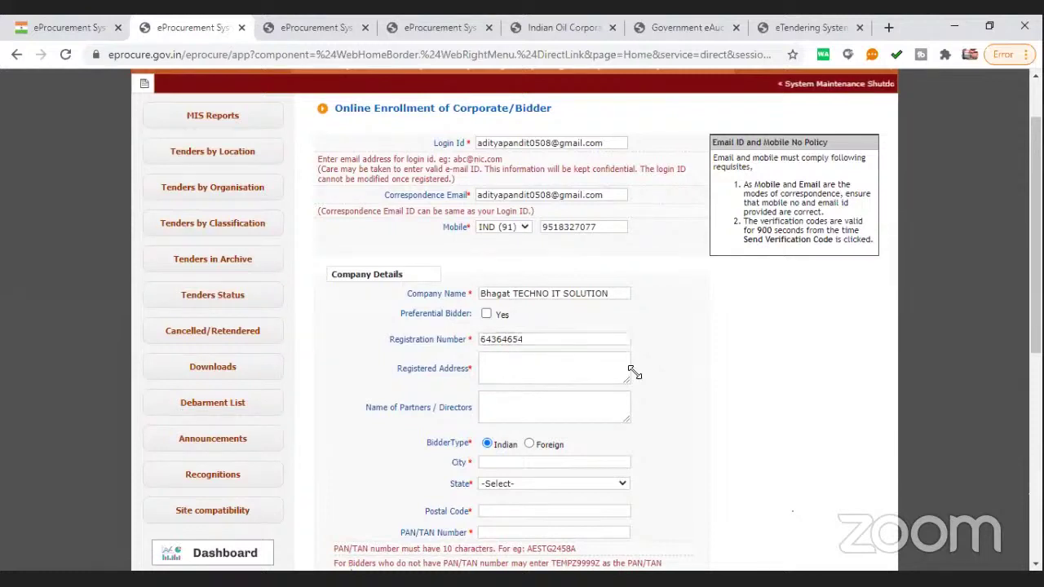
pyautogui.click(582, 374)
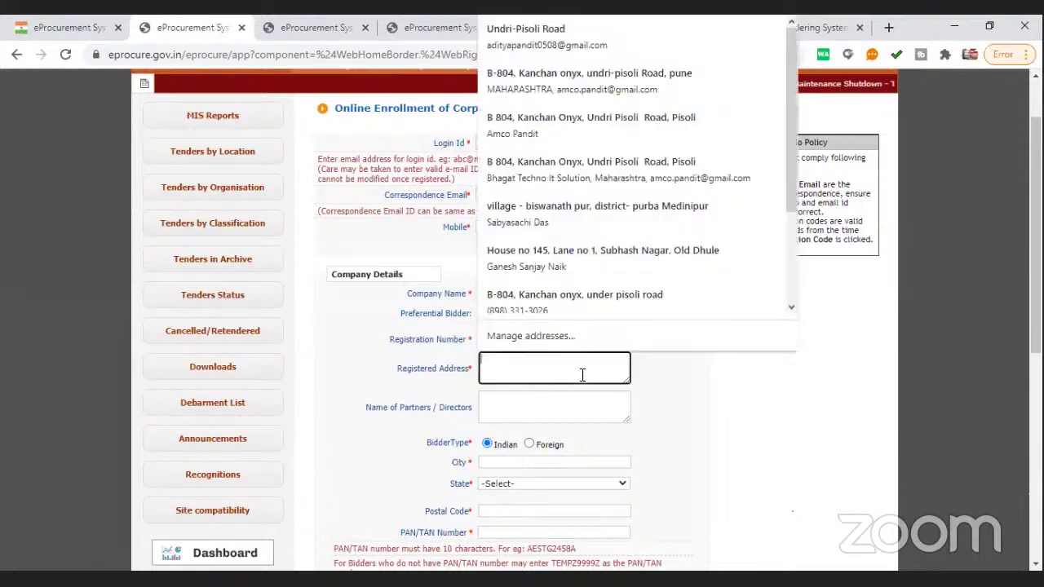
pyautogui.click(594, 302)
pyautogui.scroll(-1, 699, 400)
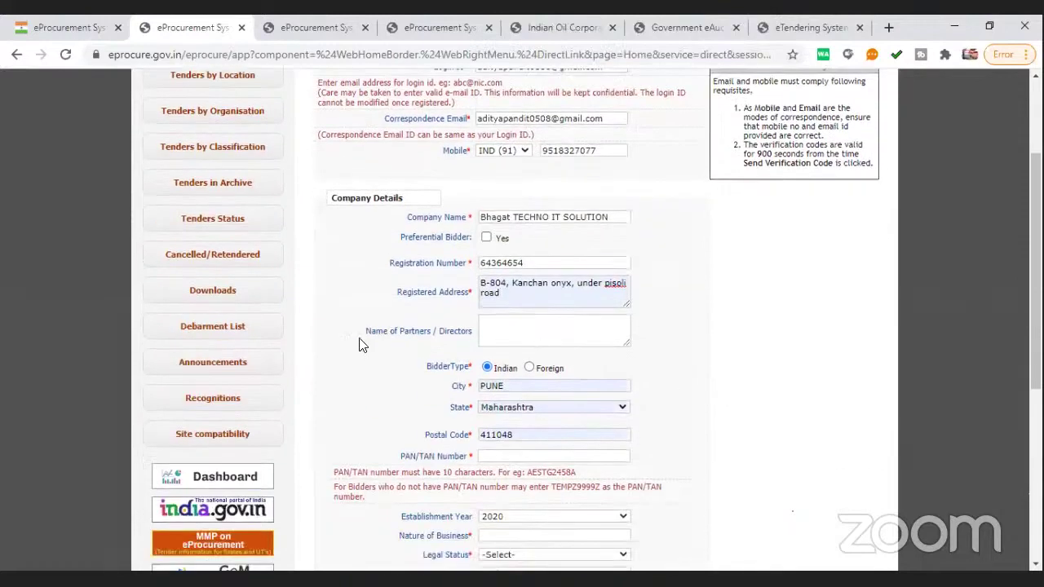
pyautogui.moveTo(365, 331); pyautogui.dragTo(478, 338)
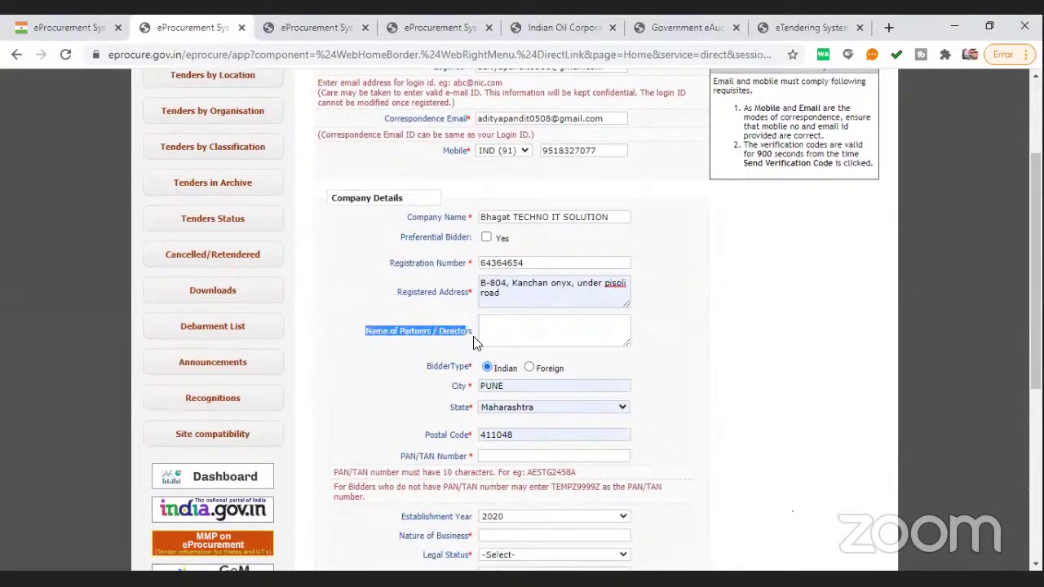
pyautogui.click(419, 369)
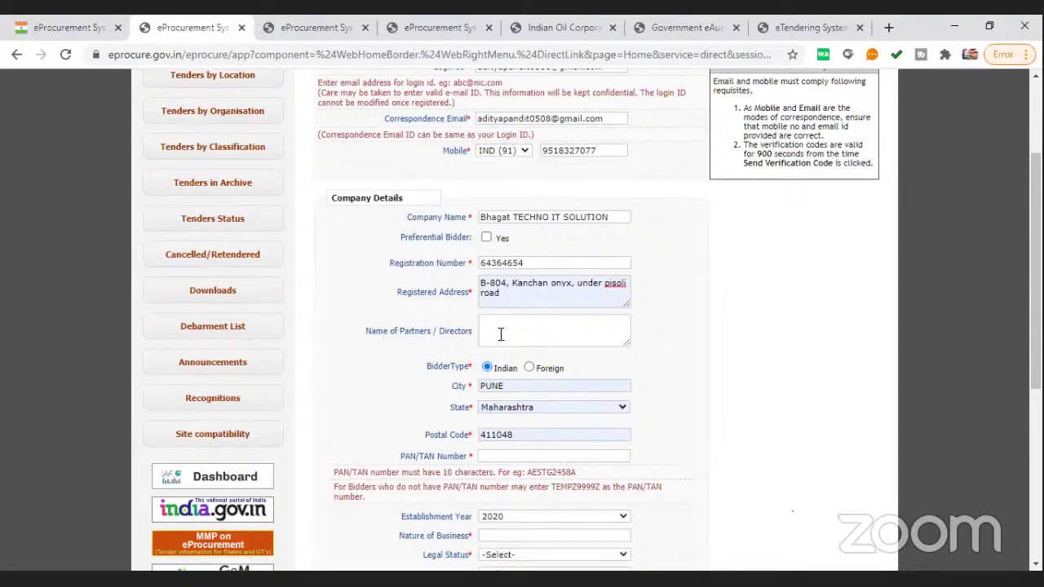
# Type both partners' names into Name of Partners / Directors
pyautogui.click(541, 330)
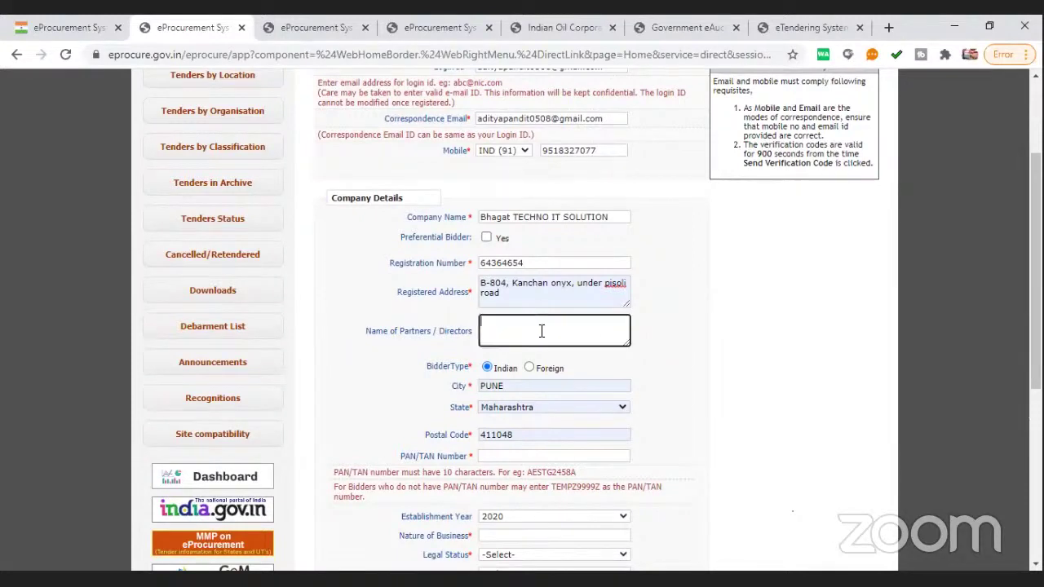
pyautogui.click(682, 355)
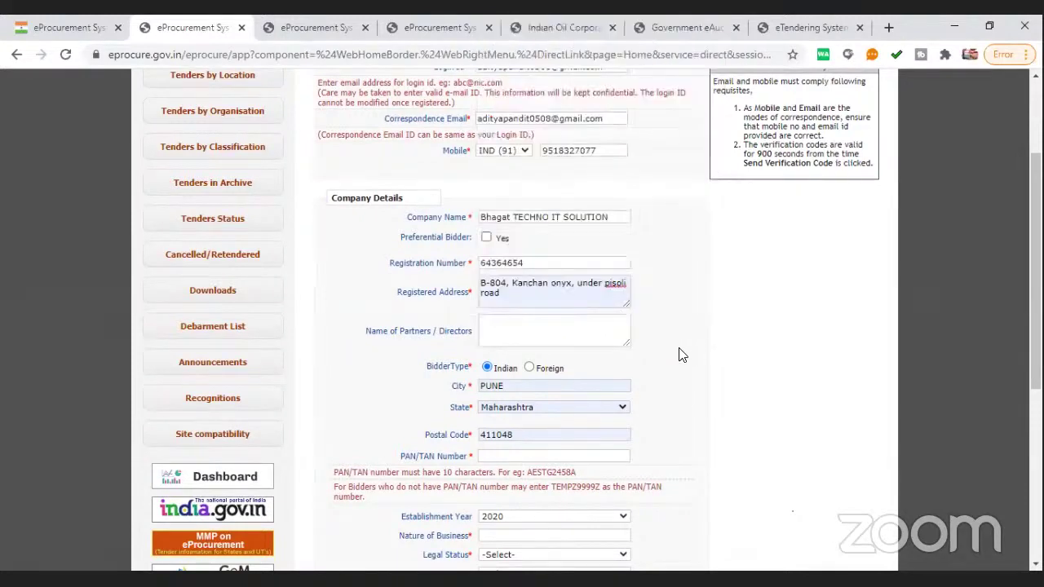
pyautogui.click(546, 324)
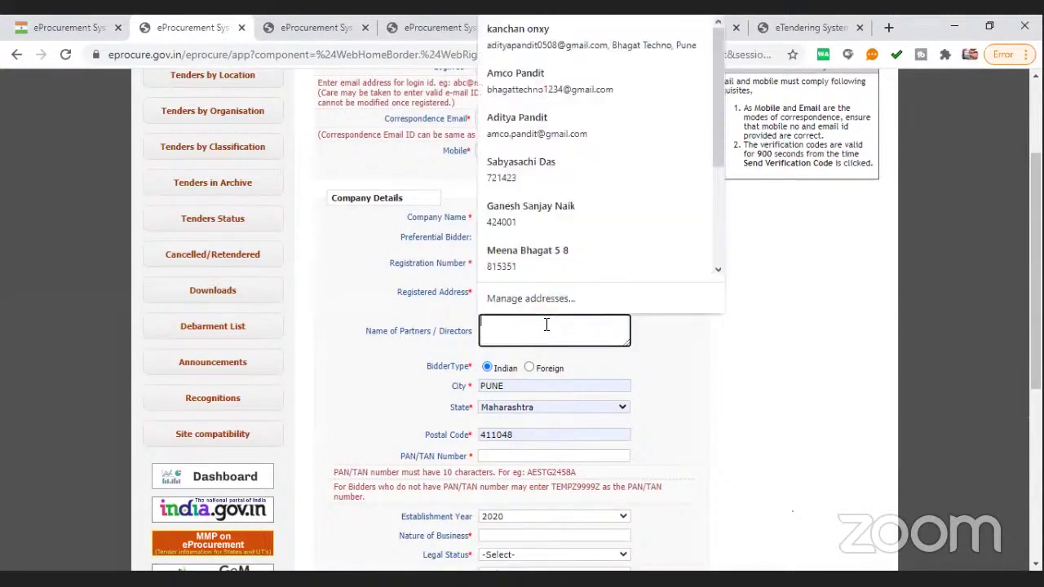
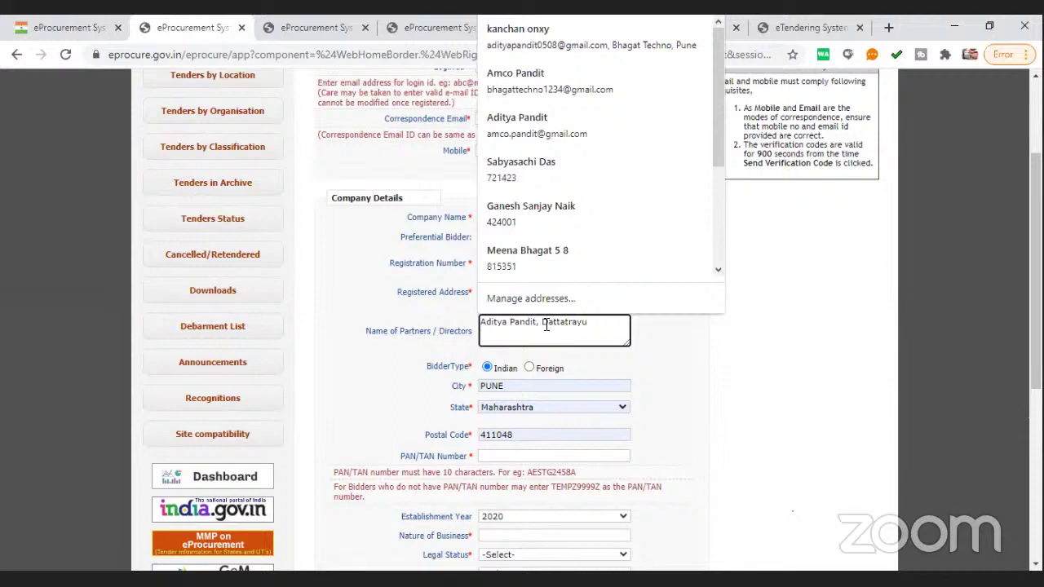
pyautogui.click(700, 351)
pyautogui.scroll(-3, 530, 309)
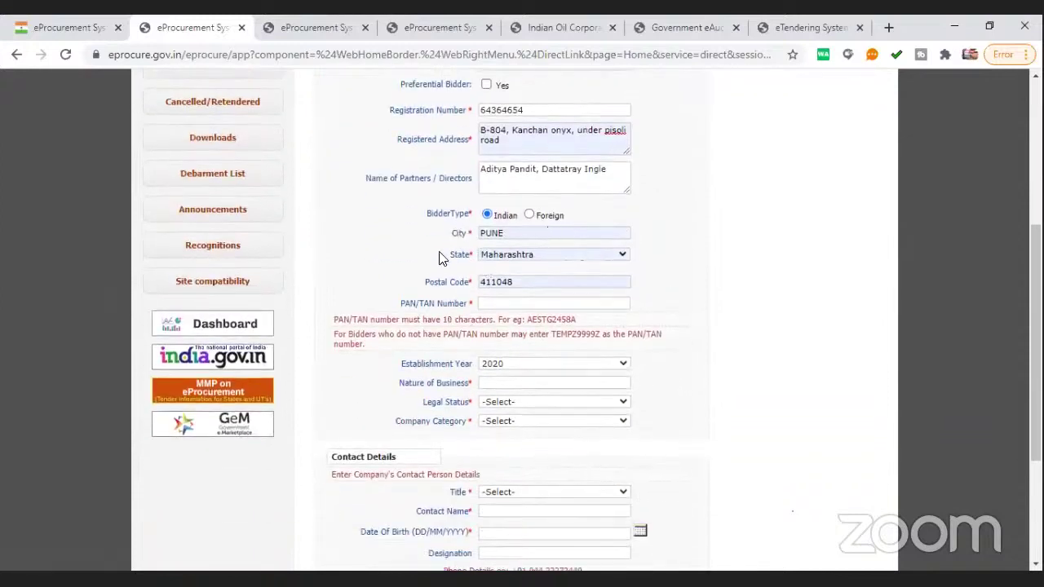
# Enter the company's 10-character PAN/TAN number
pyautogui.click(536, 303)
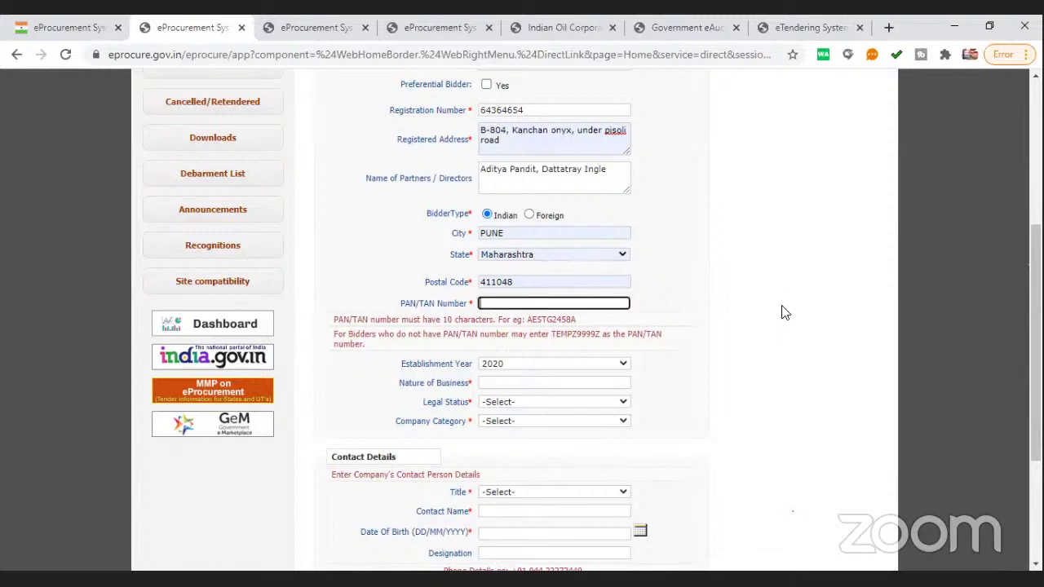
pyautogui.click(775, 312)
pyautogui.scroll(-1, 287, 414)
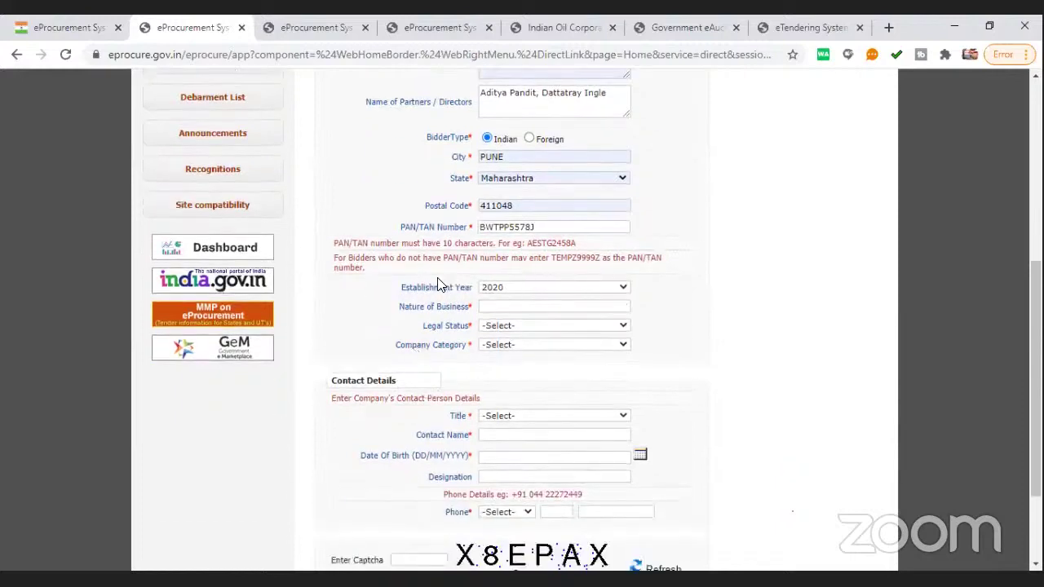
pyautogui.moveTo(405, 287); pyautogui.dragTo(466, 287)
pyautogui.click(499, 307)
pyautogui.click(733, 365)
# Enter 'Training' as the Nature of Business
pyautogui.click(492, 308)
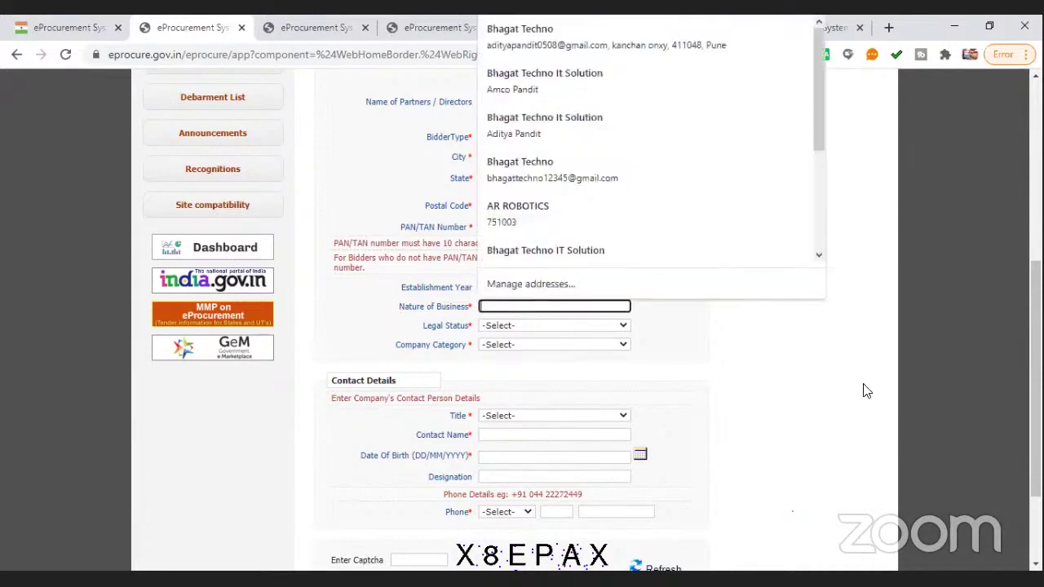
pyautogui.write('T')
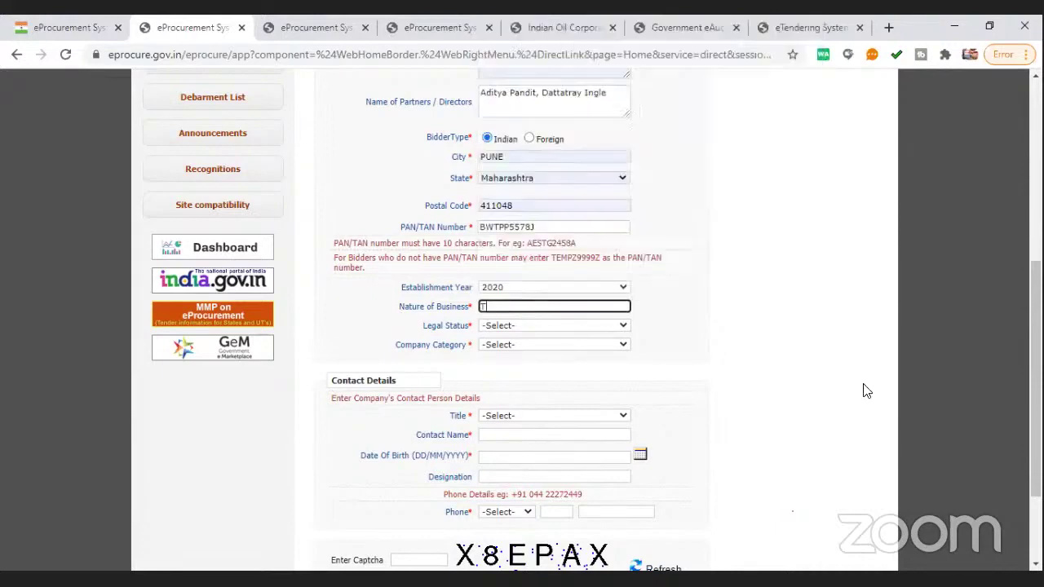
pyautogui.write('raining')
pyautogui.click(556, 326)
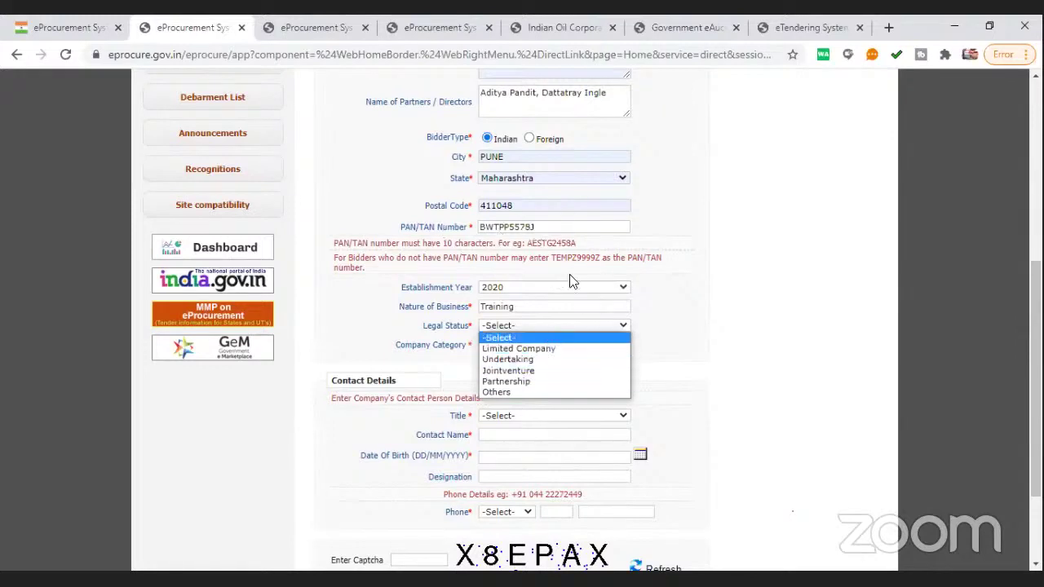
# Choose Partnership as Legal Status, replacing the earlier Others and Jointventure picks
pyautogui.click(500, 395)
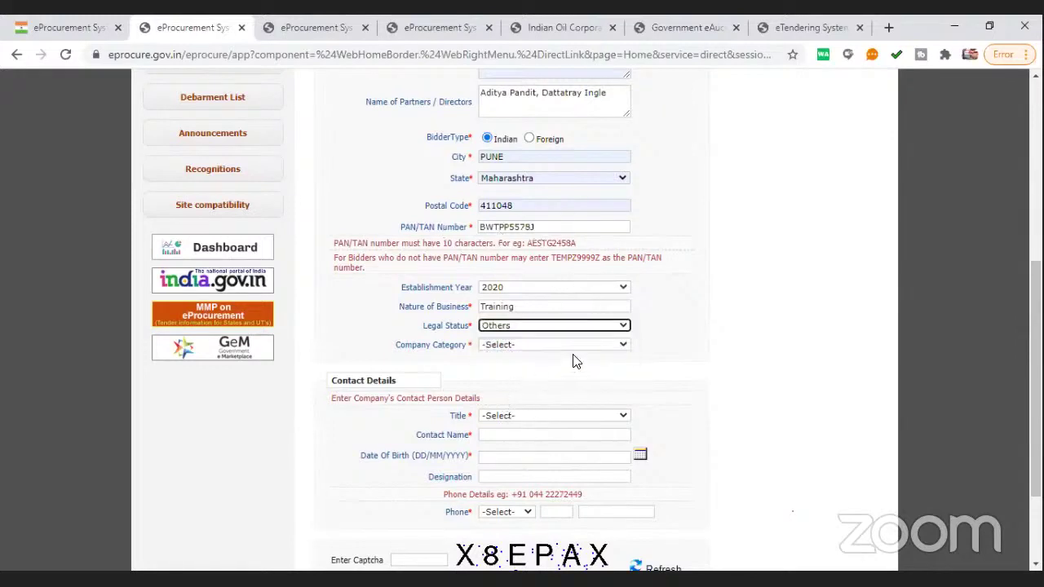
pyautogui.click(528, 330)
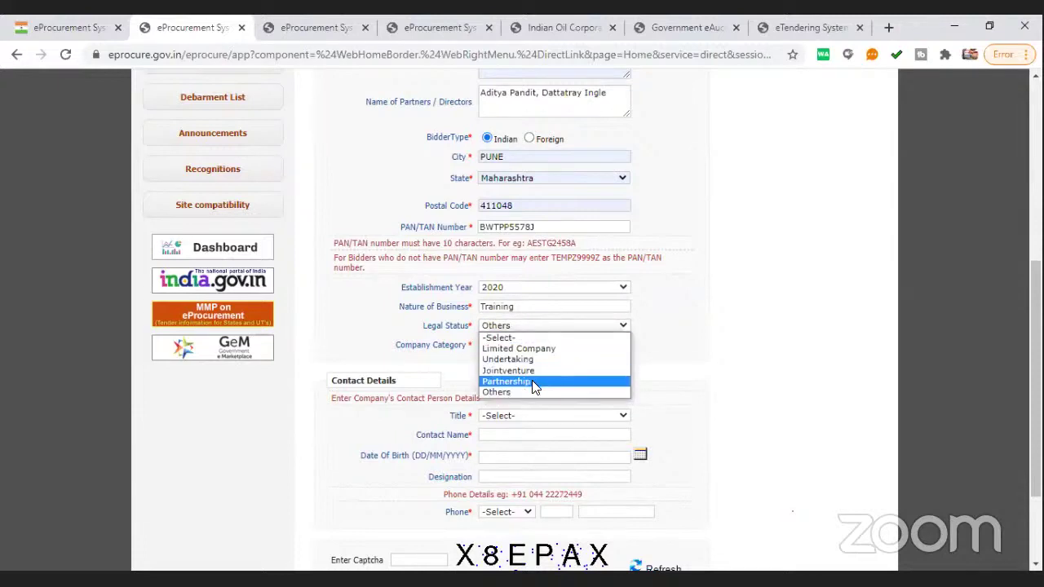
pyautogui.click(507, 371)
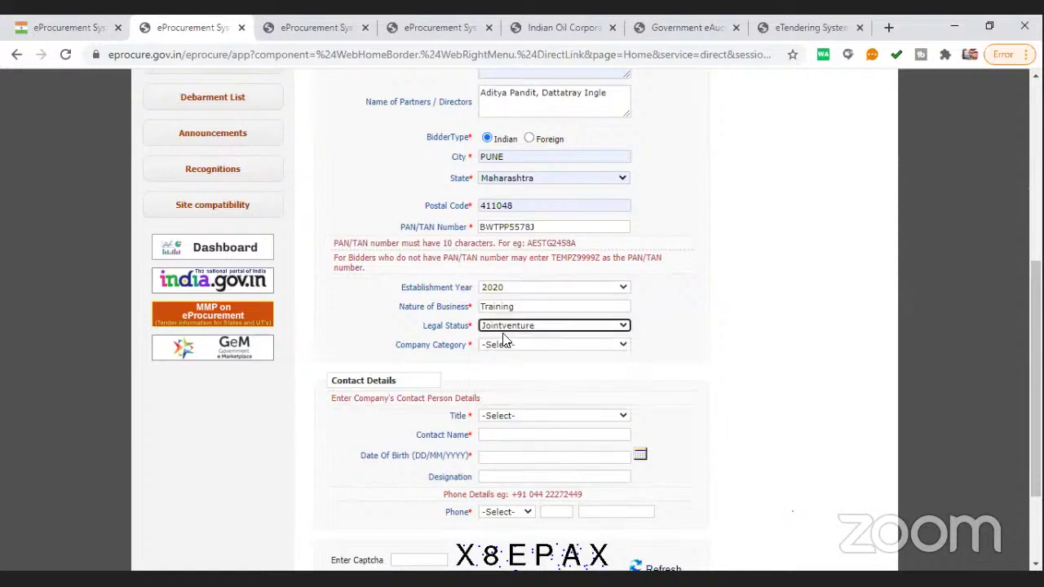
pyautogui.click(505, 328)
pyautogui.click(517, 382)
pyautogui.click(491, 348)
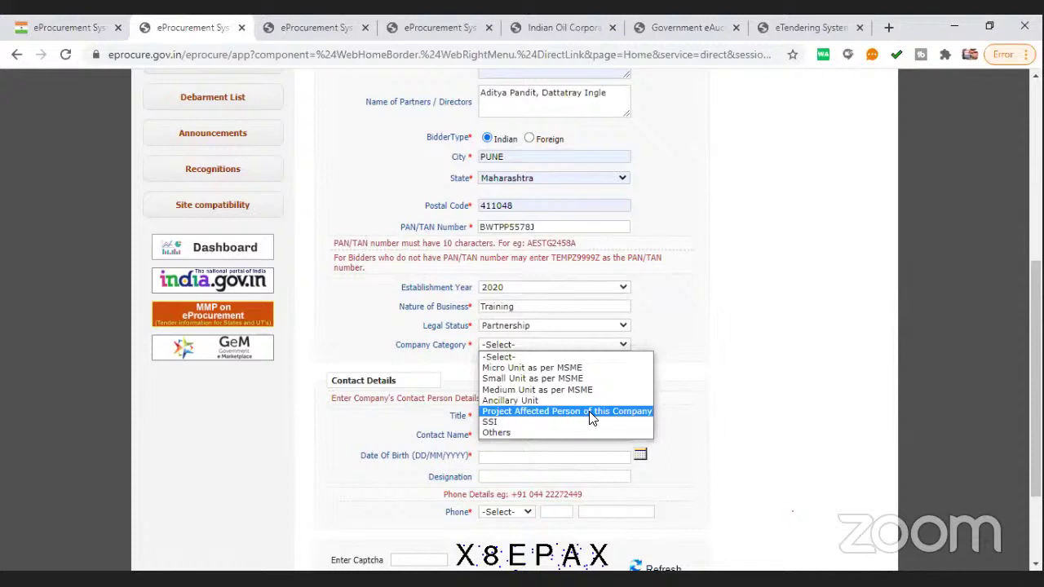
# Choose Others as Company Category instead of Project Affected Person of this Company
pyautogui.click(571, 413)
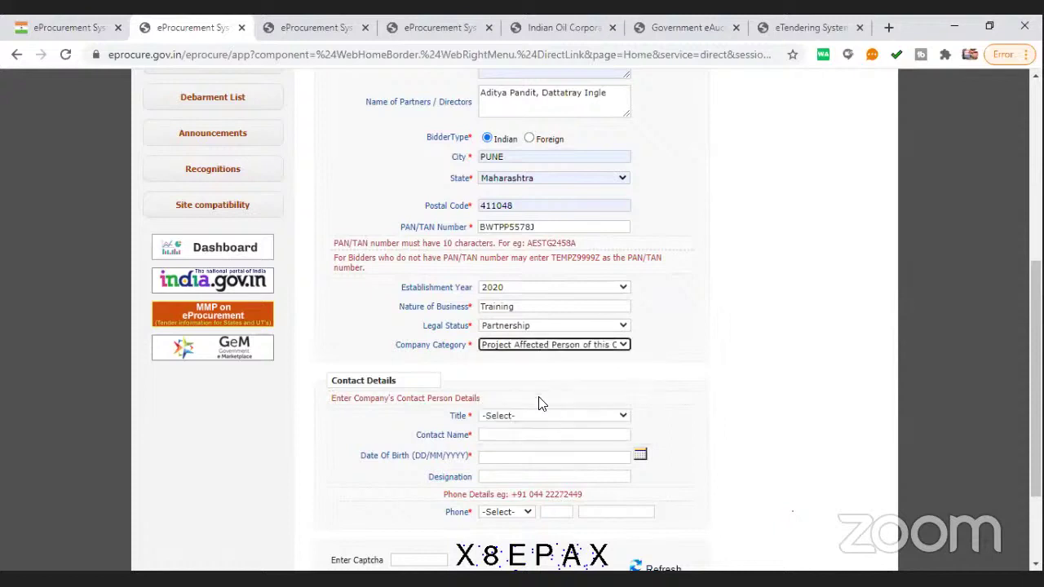
pyautogui.click(560, 350)
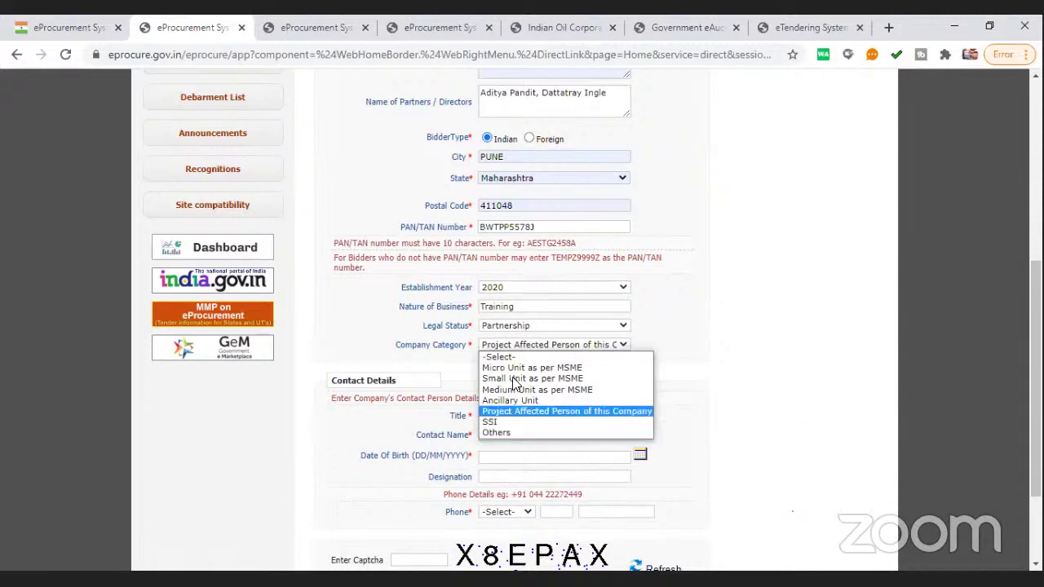
pyautogui.click(523, 431)
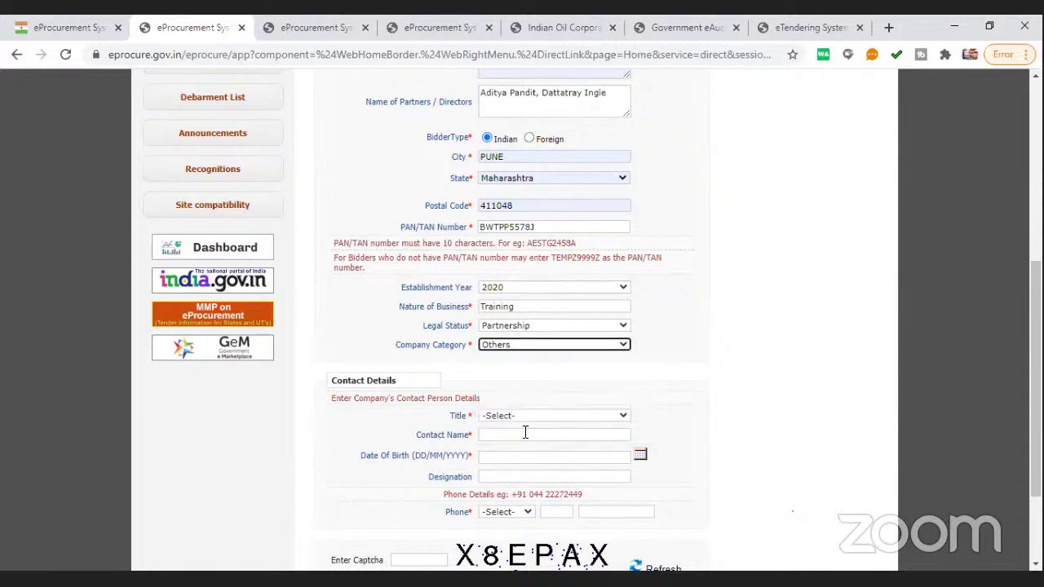
pyautogui.scroll(-1, 530, 366)
# Set the contact Title to Mr and enter the contact person's full name
pyautogui.click(538, 343)
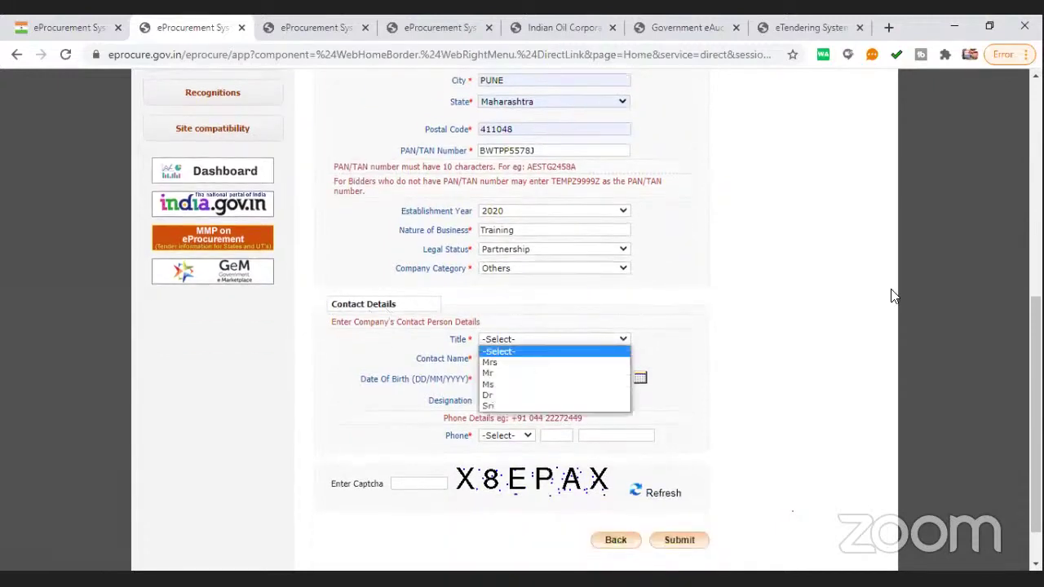
pyautogui.scroll(3, 685, 261)
pyautogui.scroll(-4, 559, 286)
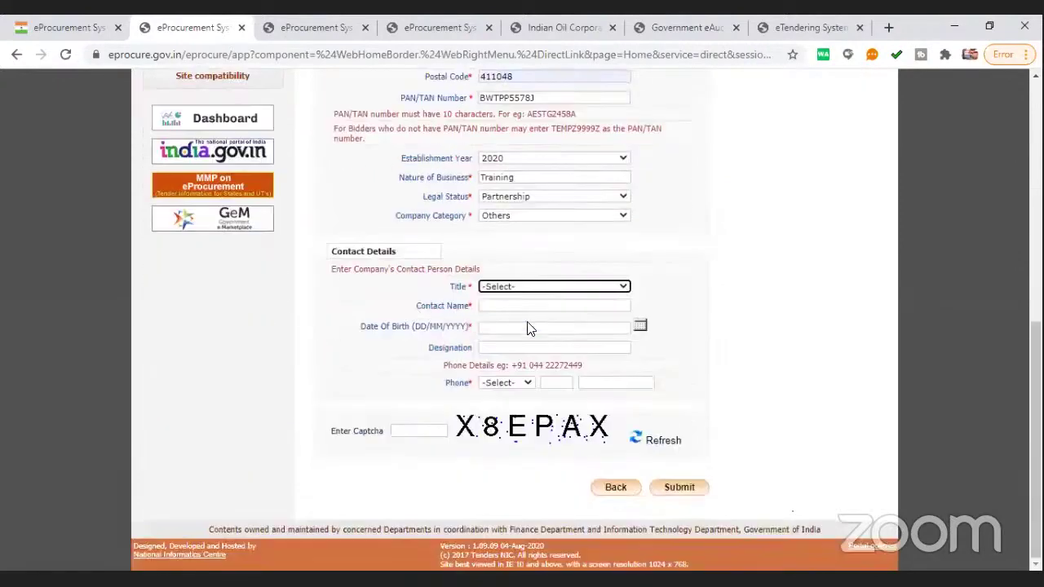
pyautogui.moveTo(394, 254); pyautogui.dragTo(332, 253)
pyautogui.click(370, 319)
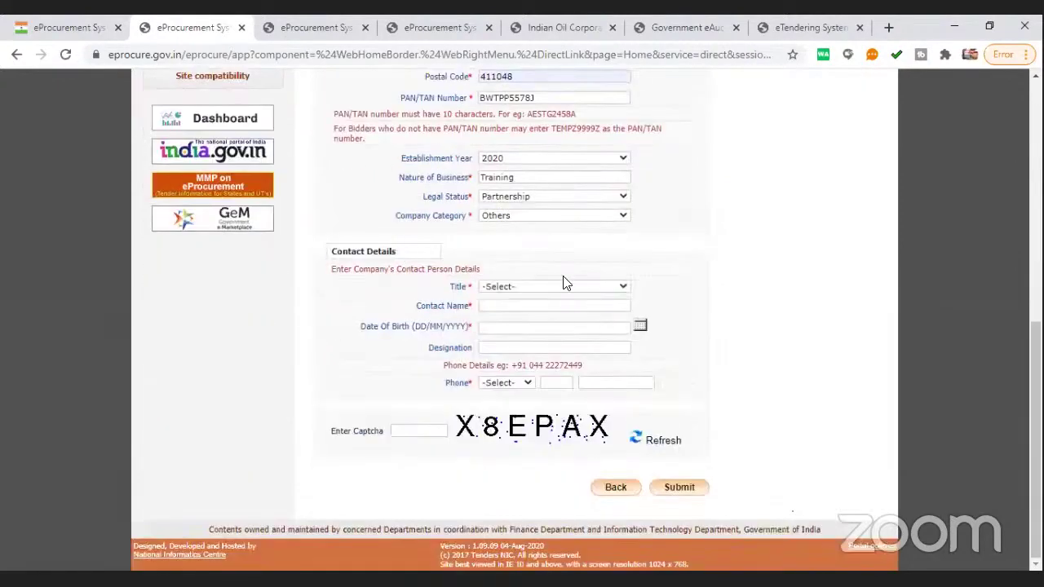
pyautogui.click(523, 287)
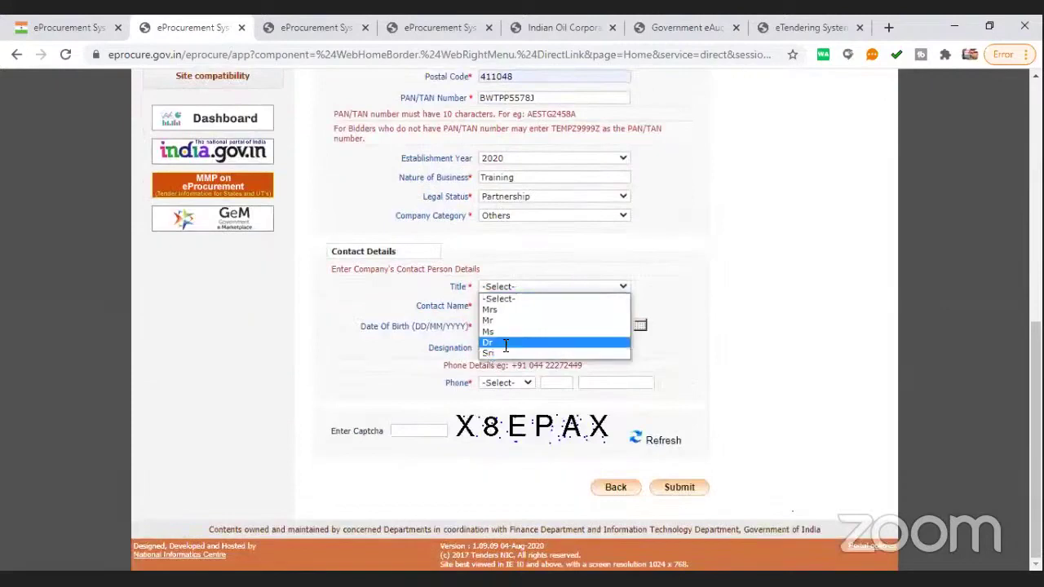
pyautogui.click(511, 323)
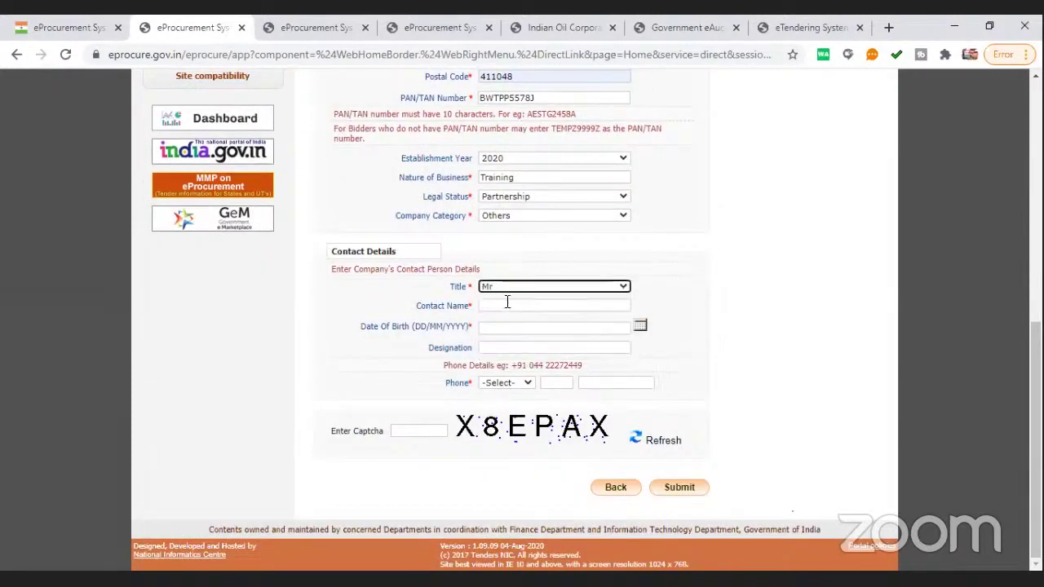
pyautogui.click(505, 306)
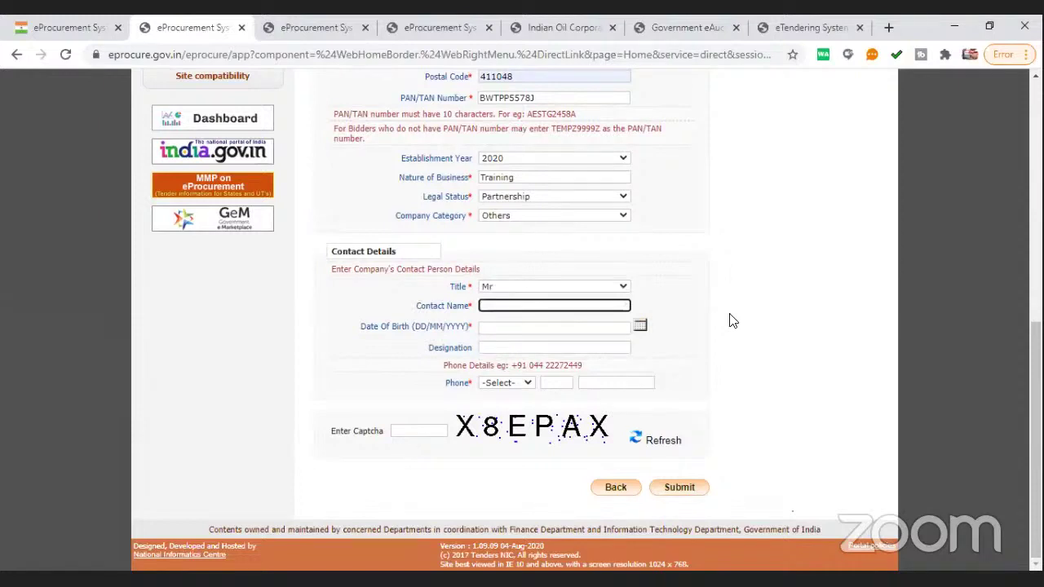
pyautogui.press('Tab')
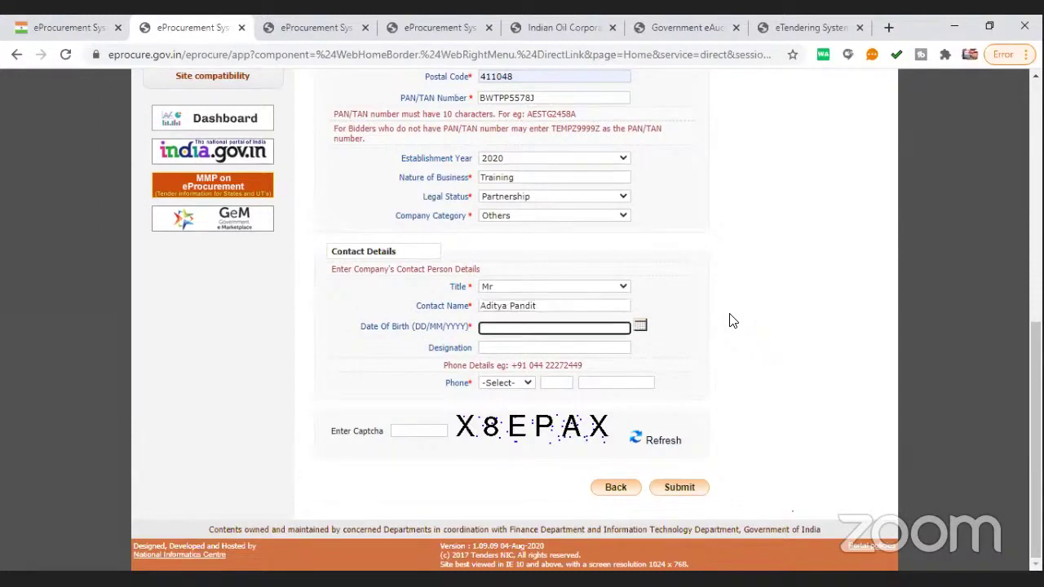
pyautogui.click(640, 328)
pyautogui.click(607, 348)
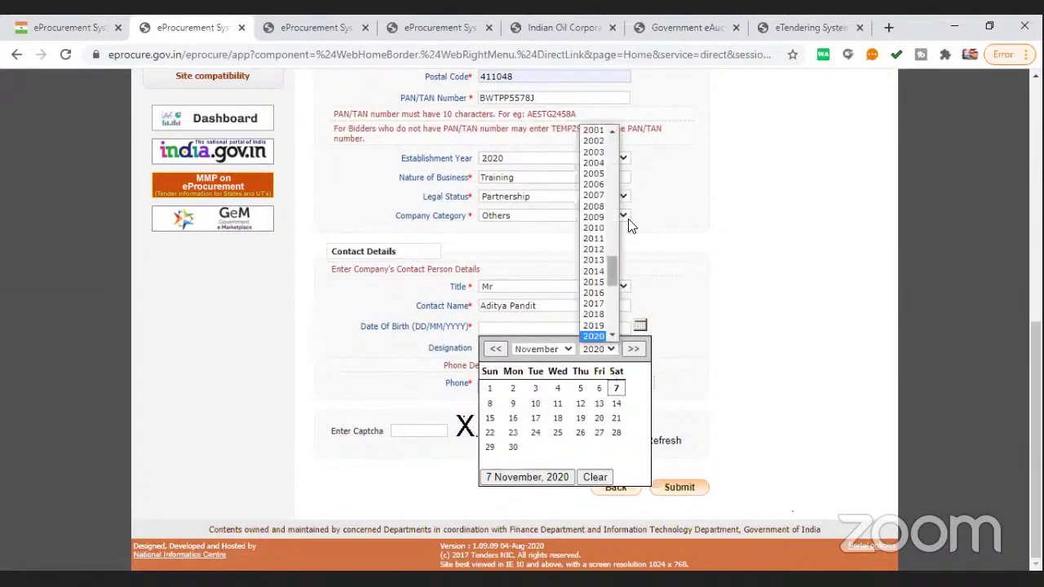
pyautogui.click(618, 135)
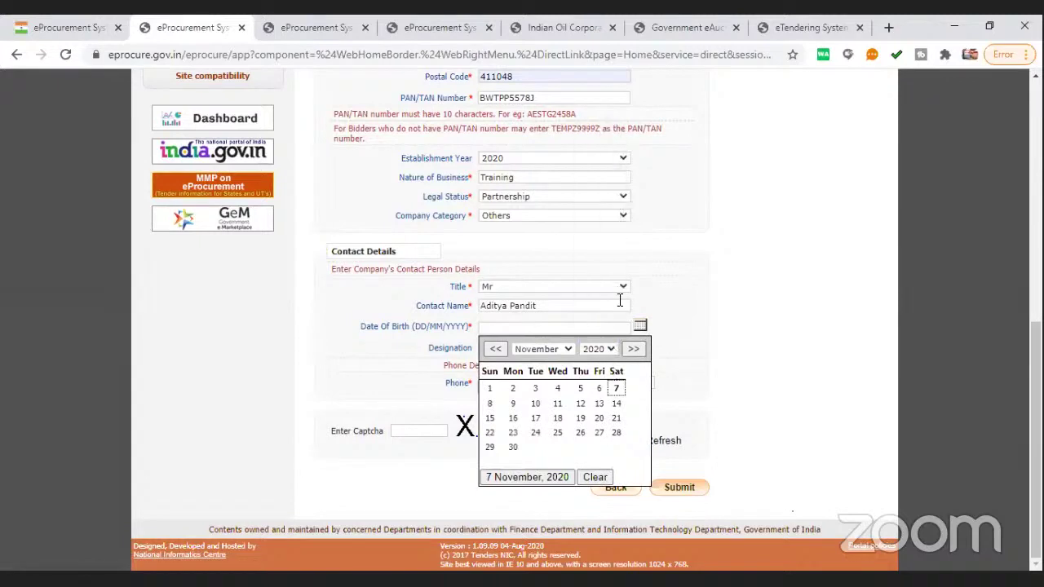
pyautogui.click(607, 348)
pyautogui.click(613, 133)
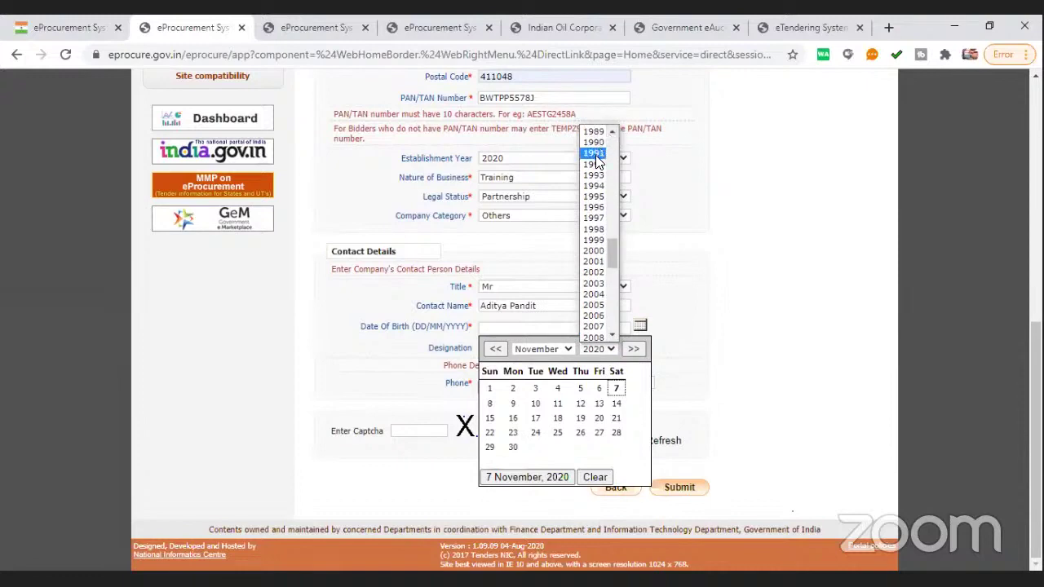
pyautogui.click(595, 143)
pyautogui.click(579, 432)
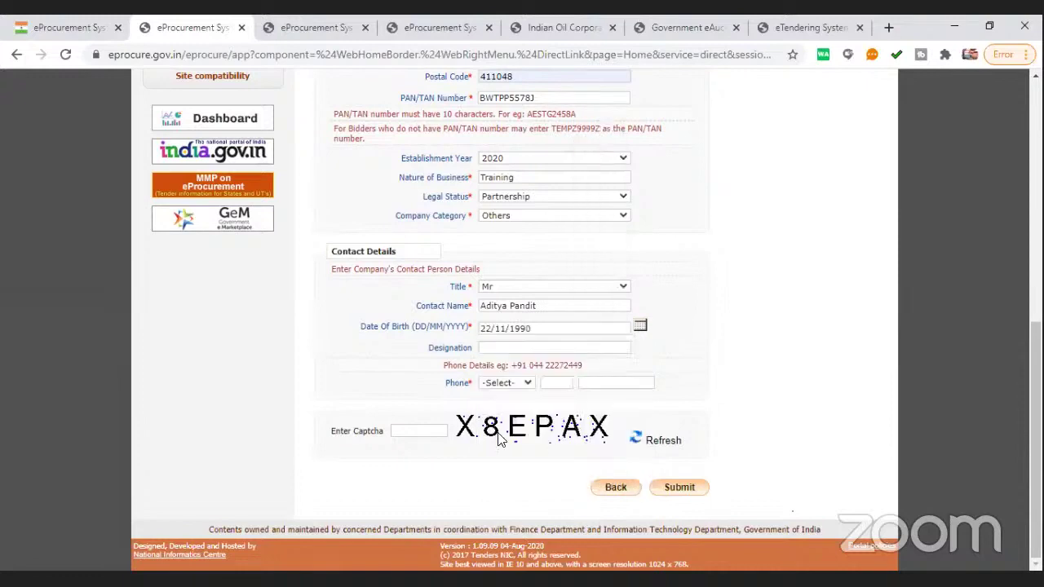
# Enter Proprietor as the contact's designation, correcting a mistyped entry
pyautogui.click(510, 350)
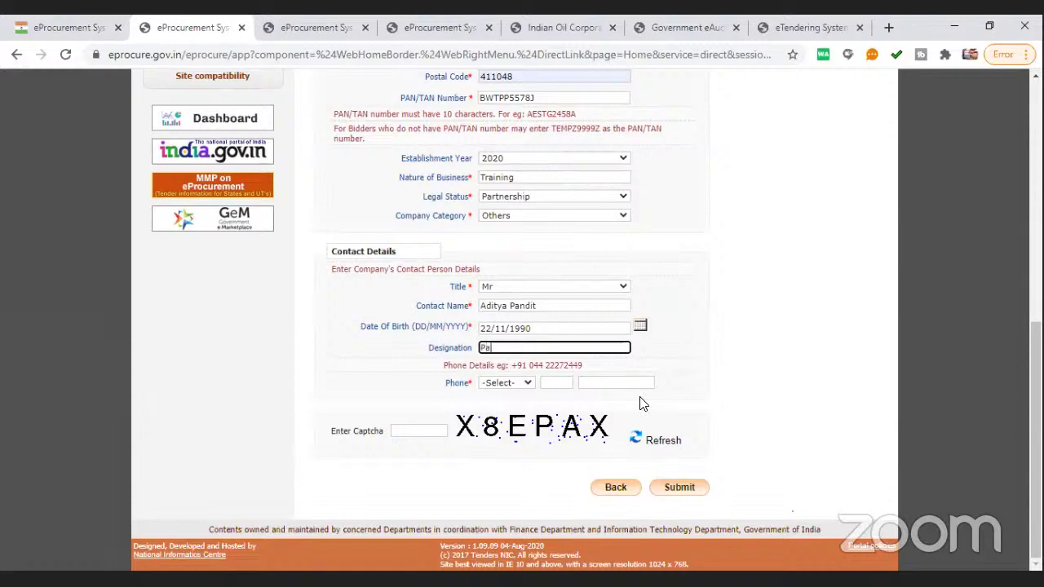
pyautogui.write('Partne')
pyautogui.press('BackSpace')
pyautogui.press('BackSpace')
pyautogui.press('BackSpace')
pyautogui.press('BackSpace')
pyautogui.press('BackSpace')
pyautogui.press('BackSpace')
pyautogui.write('Proprietor')
pyautogui.doubleClick(454, 383)
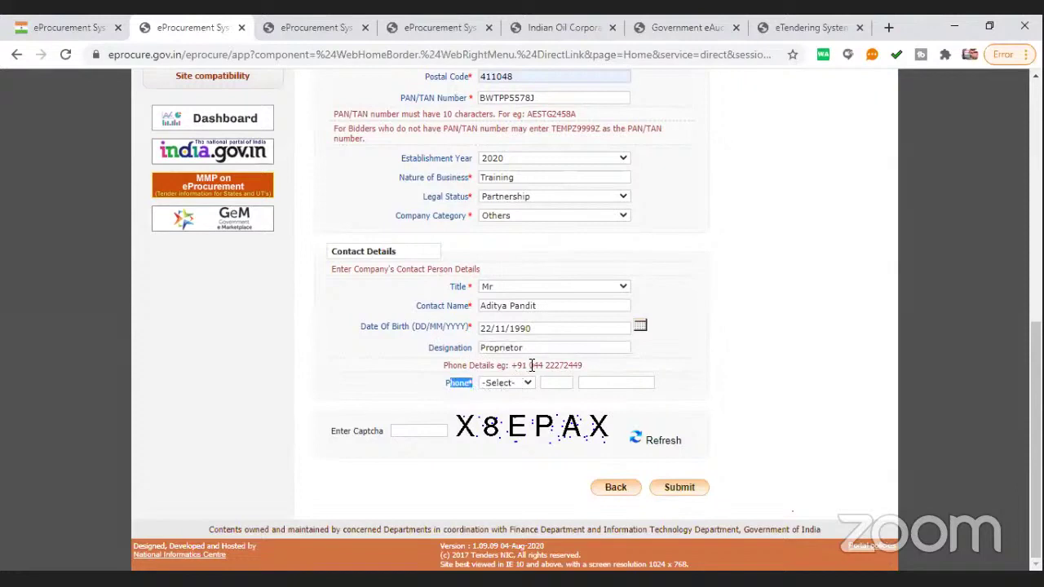
pyautogui.moveTo(528, 365); pyautogui.dragTo(584, 368)
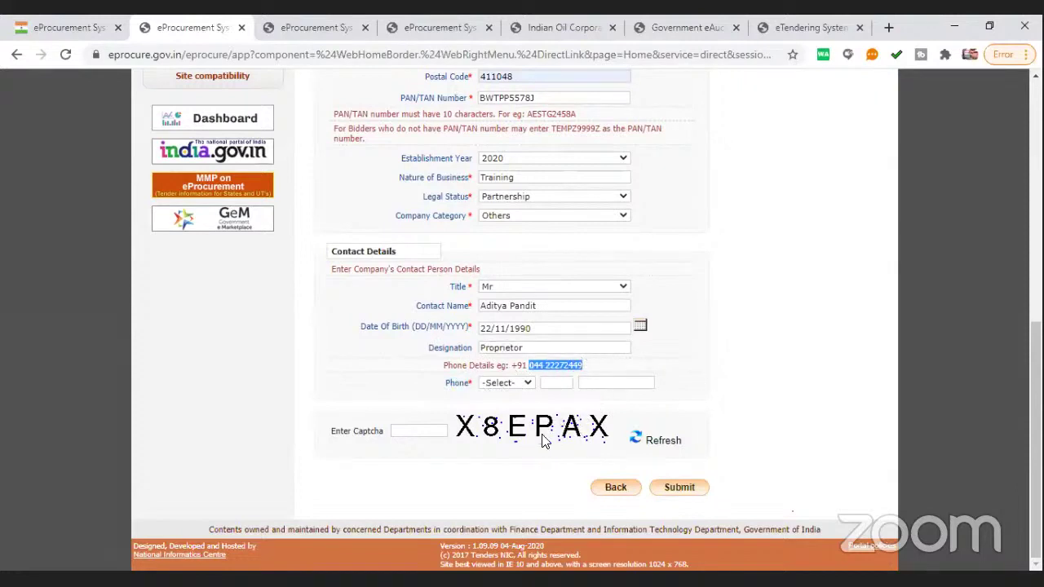
# Choose IND (91) as the phone country code and enter area code 000
pyautogui.click(509, 385)
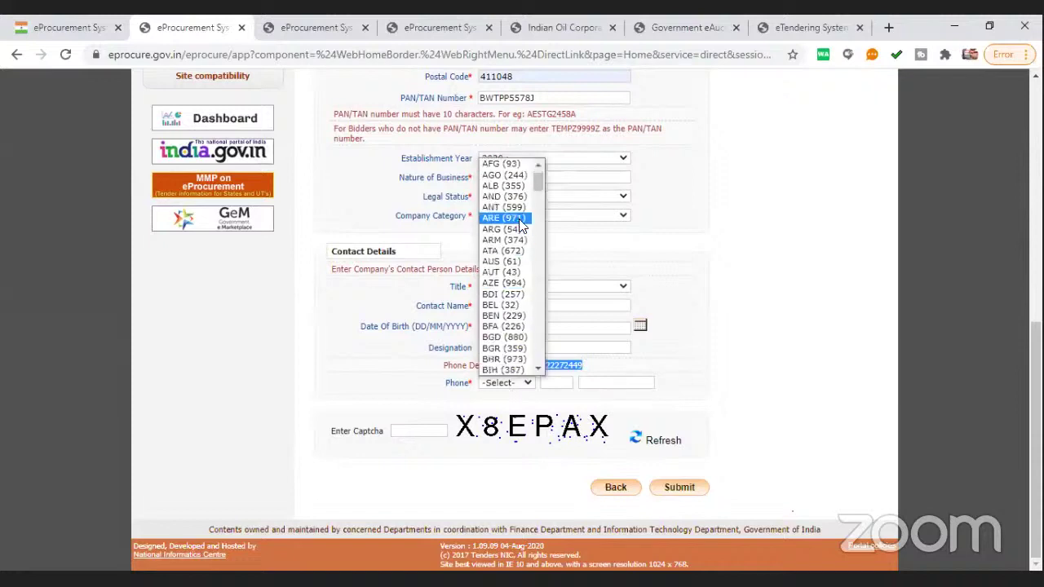
pyautogui.write('ind')
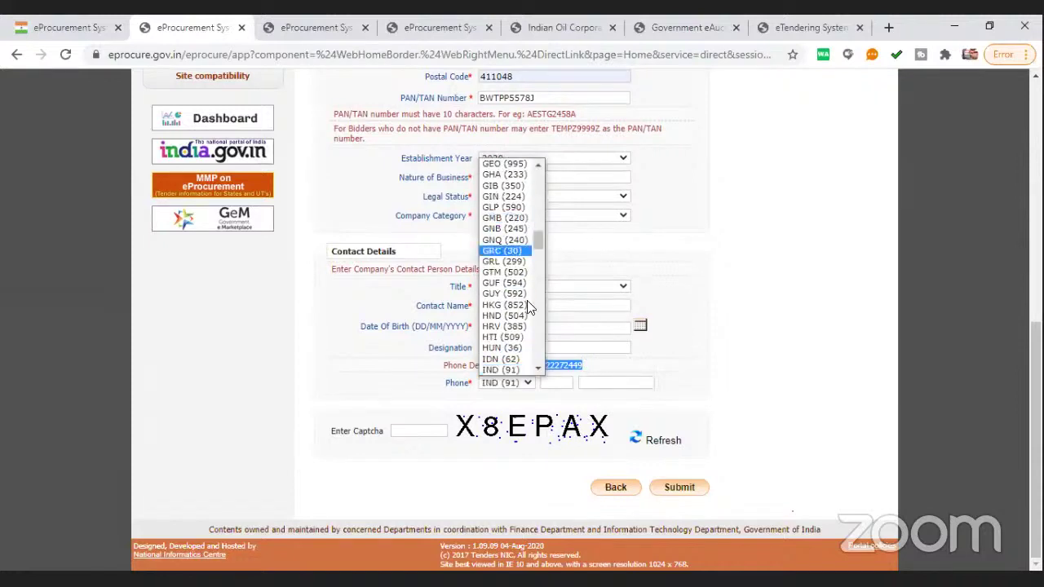
pyautogui.click(520, 373)
pyautogui.click(556, 382)
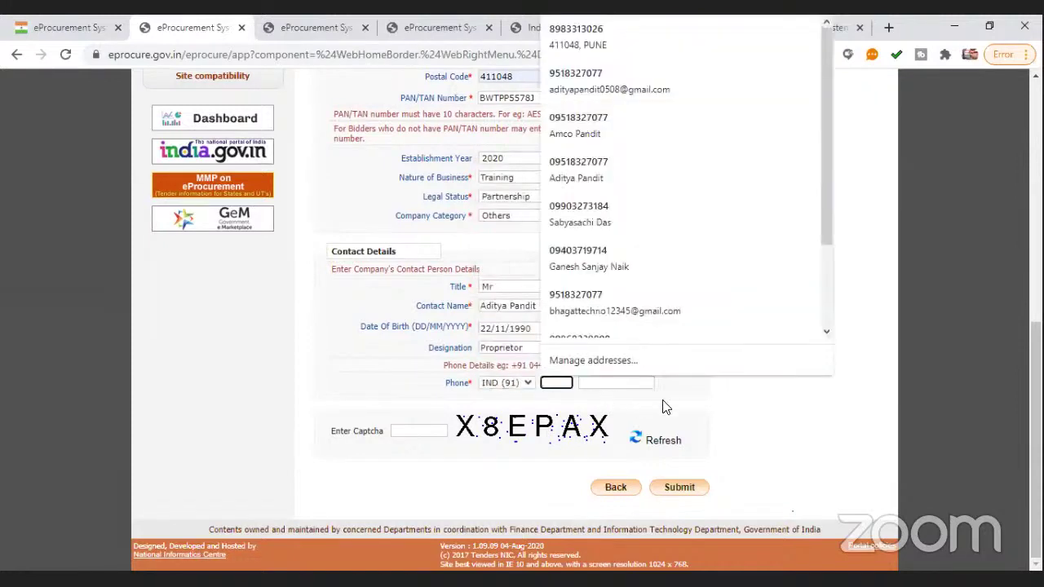
pyautogui.click(608, 410)
pyautogui.click(559, 383)
pyautogui.press('Escape')
pyautogui.click(676, 388)
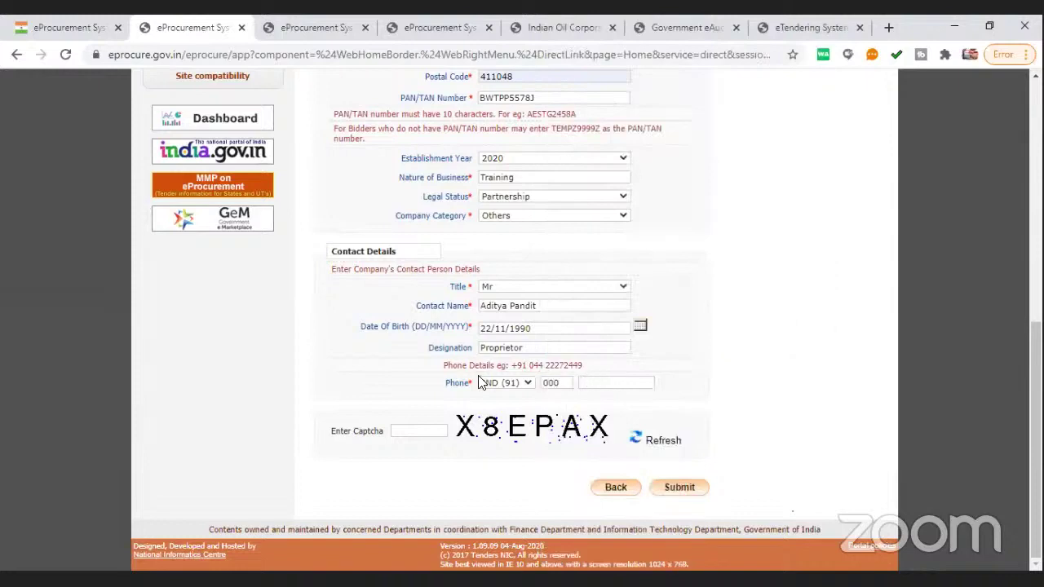
# Enter the contact's mobile number and start filling in the captcha
pyautogui.click(616, 384)
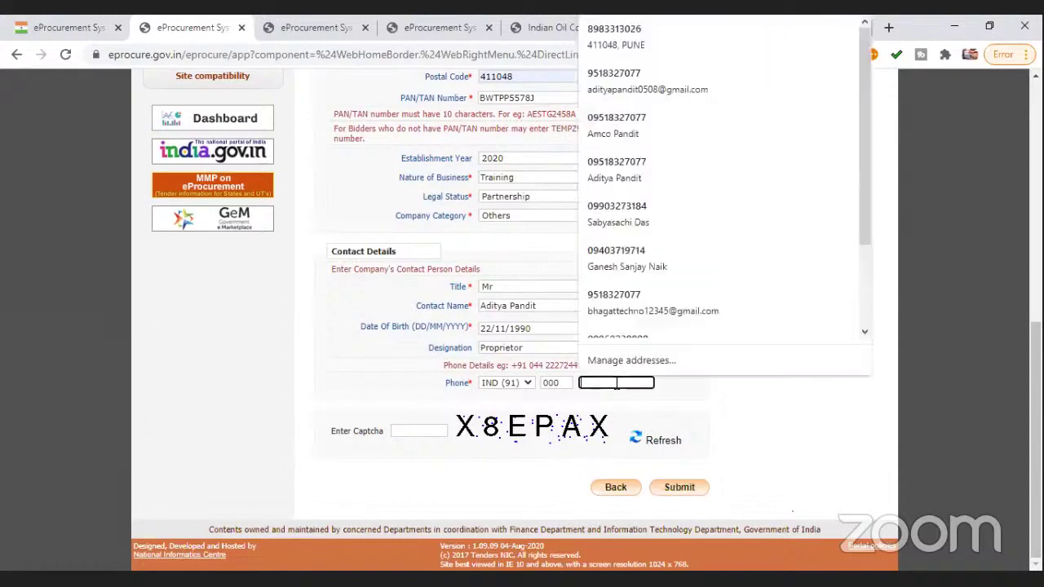
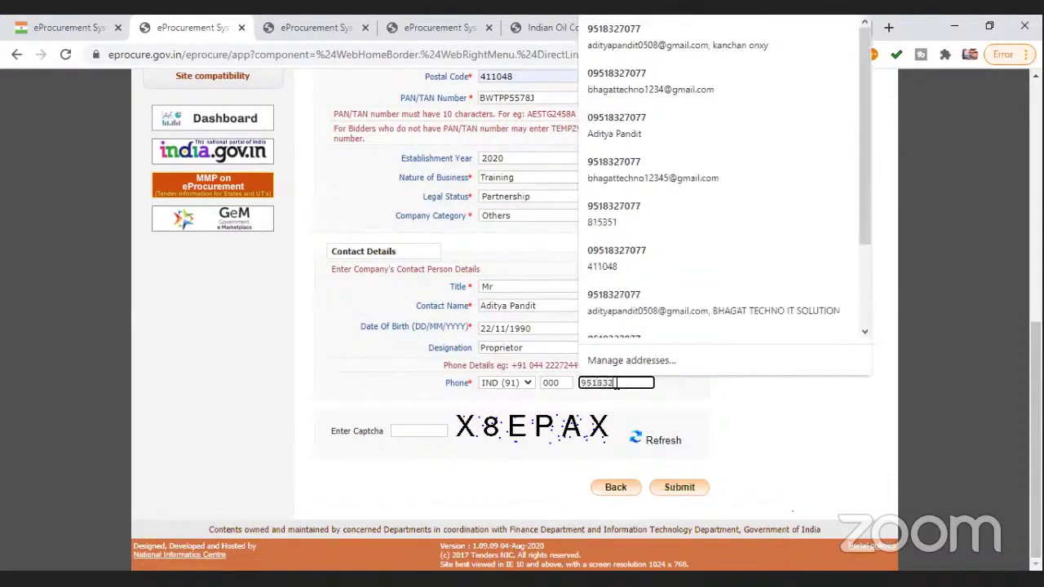
pyautogui.click(702, 408)
pyautogui.click(414, 429)
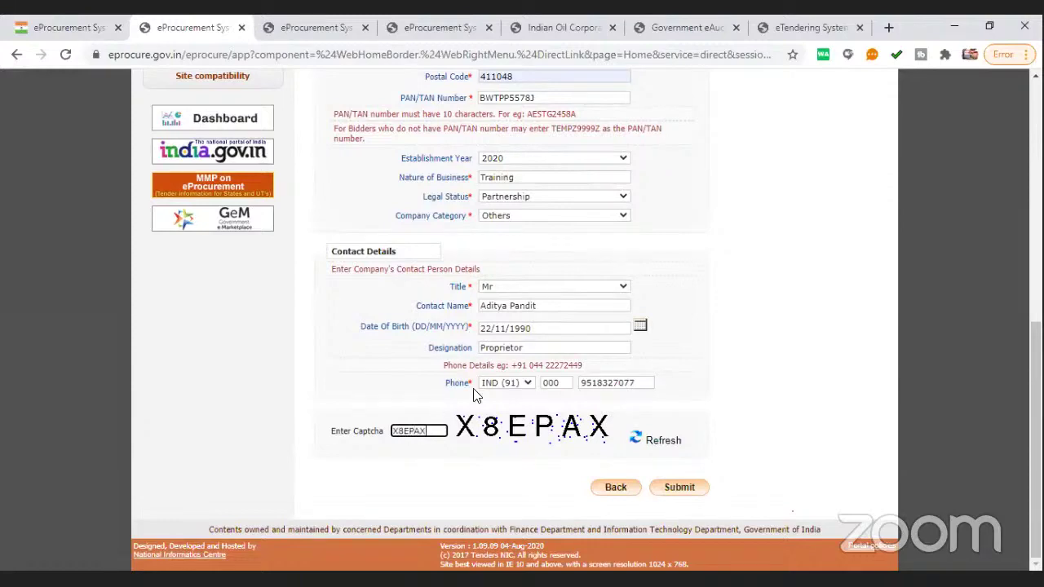
# Glance at the PMGSY portal tab, then return to the CPPP form and submit it
pyautogui.scroll(7, 432, 424)
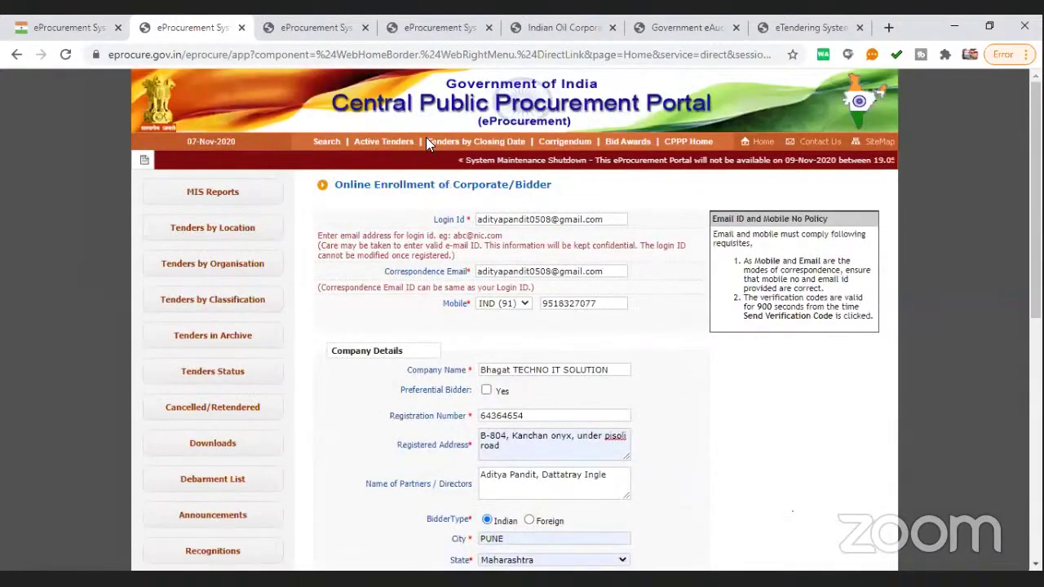
pyautogui.hotkey('ctrl', 'Tab')
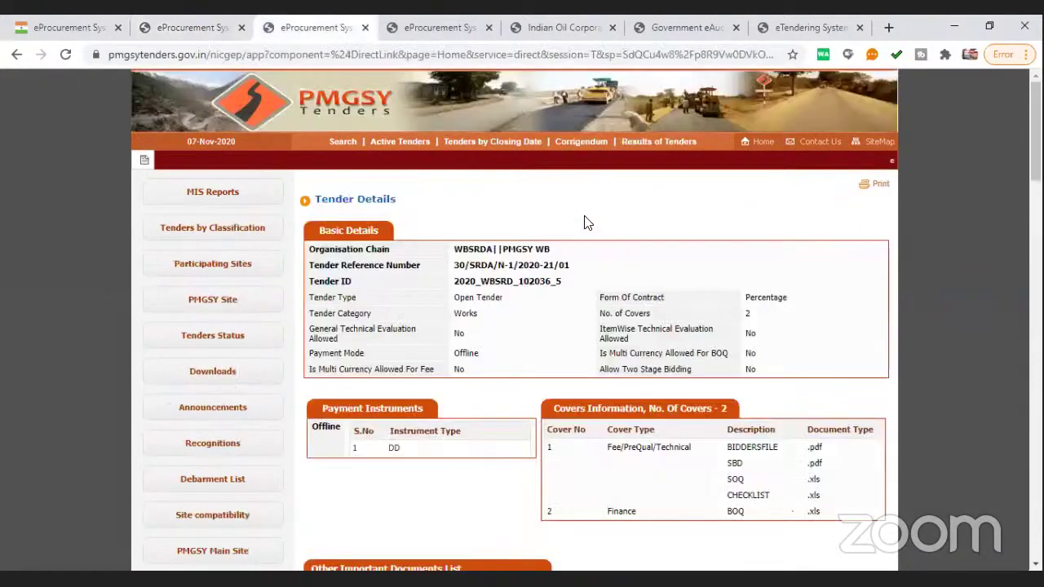
pyautogui.click(763, 143)
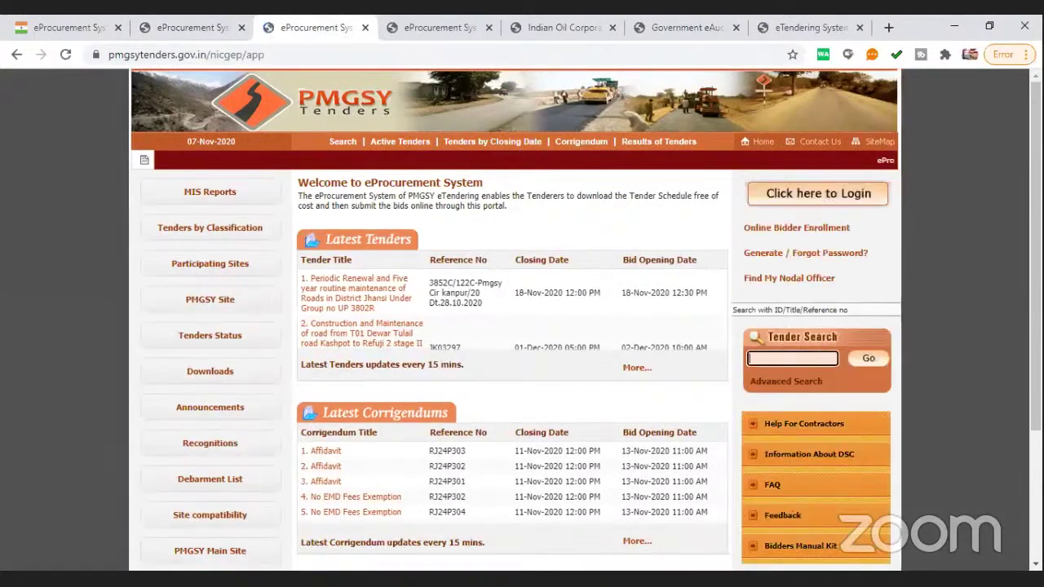
pyautogui.click(232, 27)
pyautogui.scroll(-6, 662, 483)
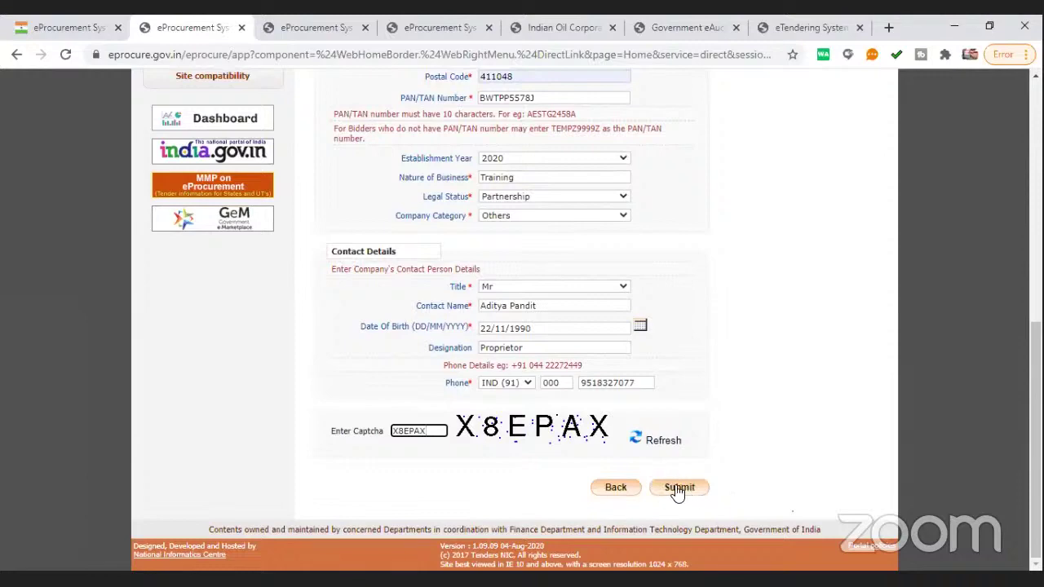
pyautogui.click(683, 487)
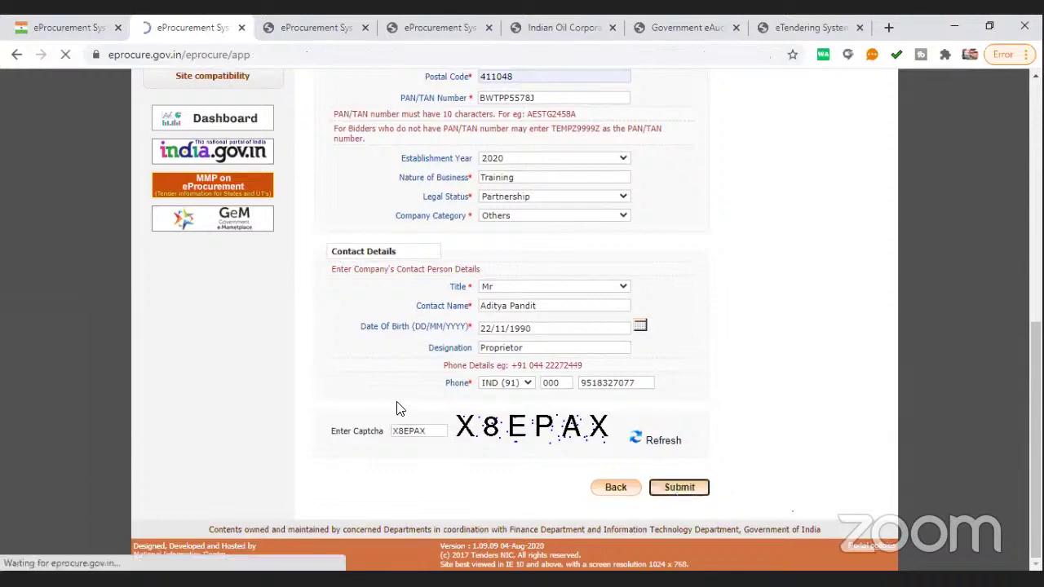
# Scroll the acknowledgement to Contact Details, noting the 900-second verification code validity
pyautogui.scroll(-4, 726, 326)
pyautogui.scroll(4, 710, 366)
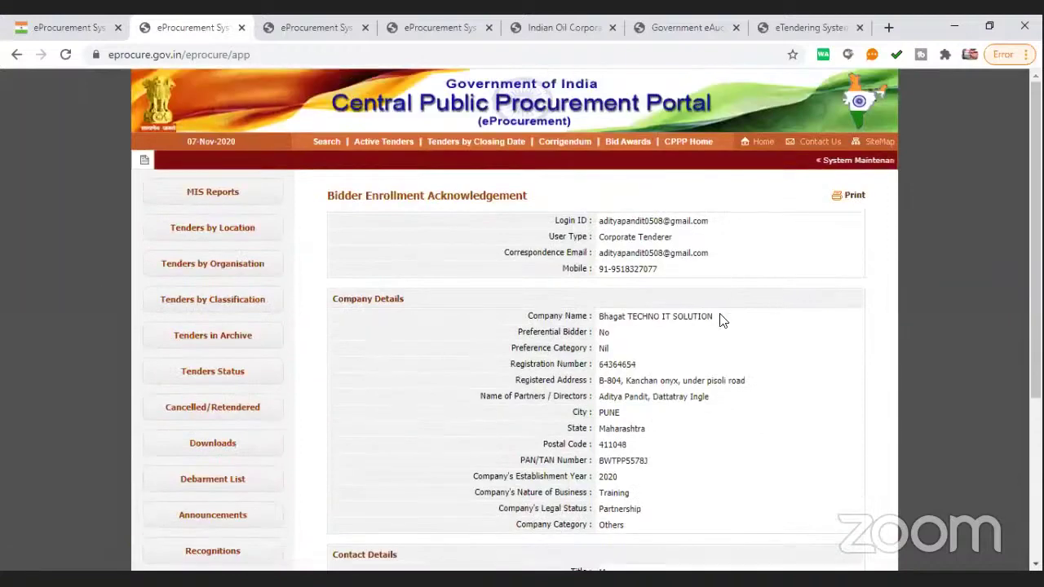
pyautogui.scroll(-3, 720, 320)
pyautogui.scroll(-1, 720, 325)
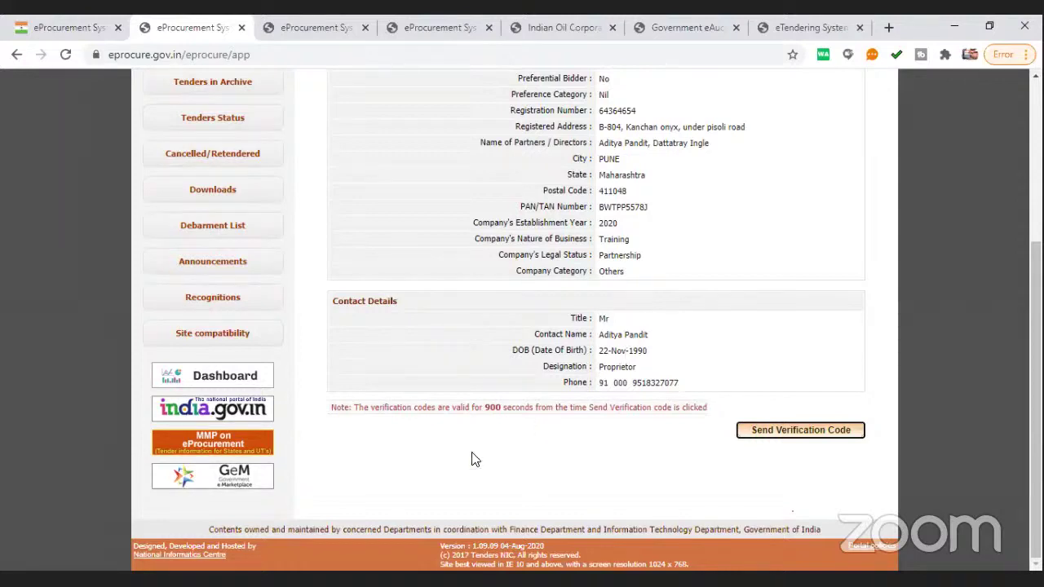
pyautogui.moveTo(485, 406); pyautogui.dragTo(500, 403)
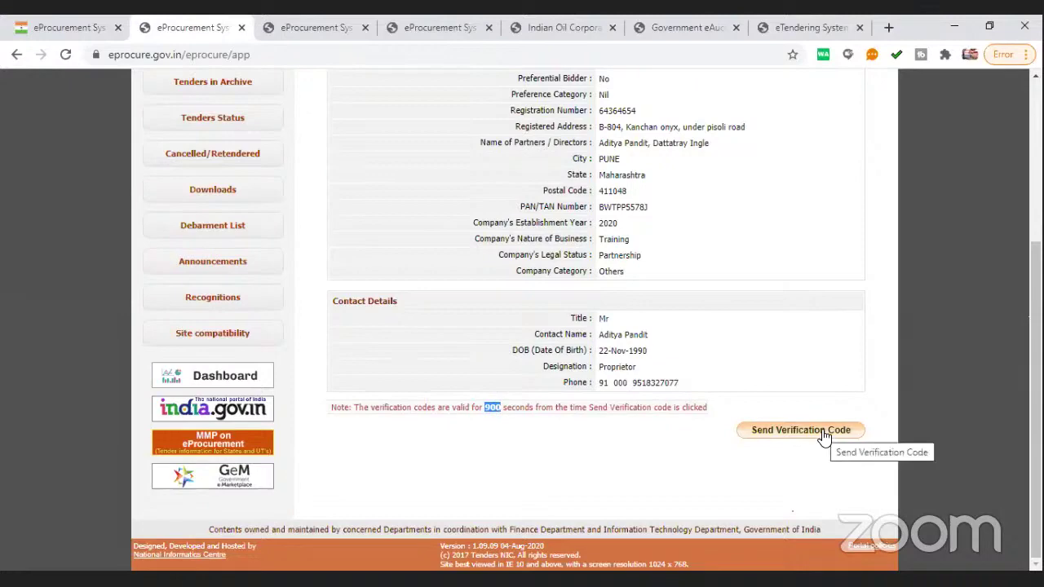
pyautogui.scroll(3, 676, 361)
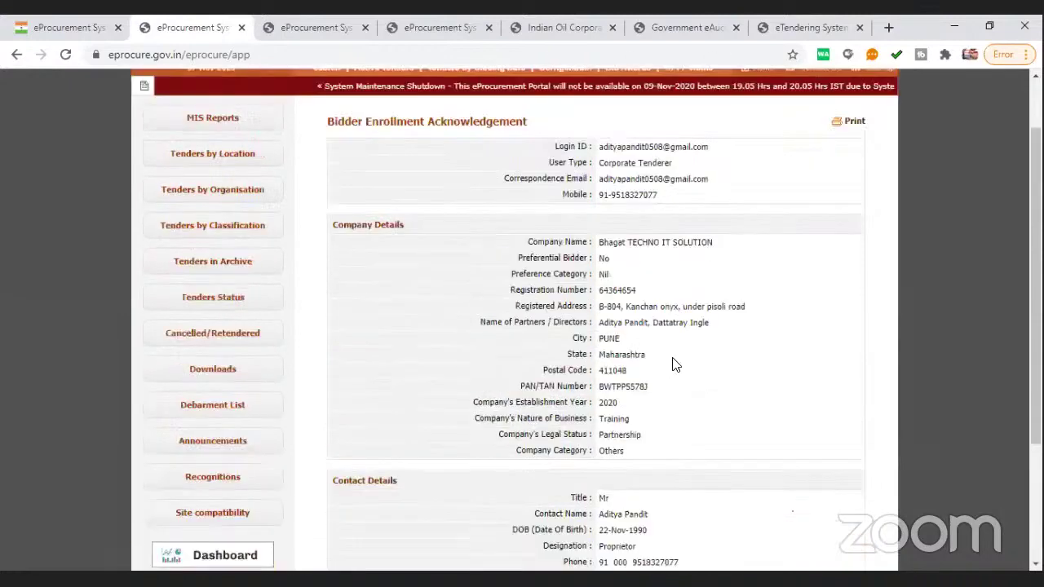
pyautogui.scroll(2, 675, 364)
pyautogui.scroll(-6, 669, 380)
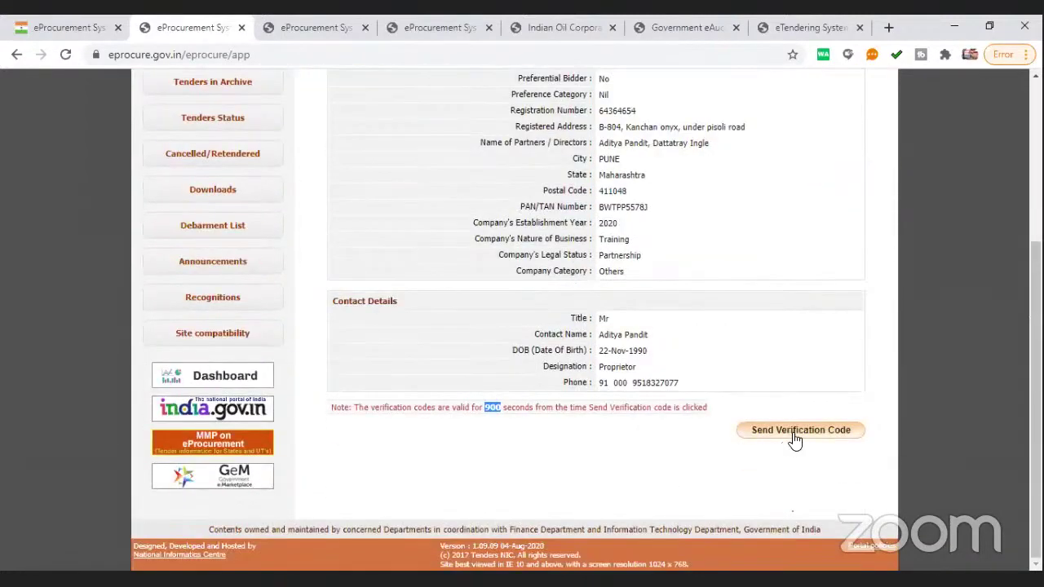
# Send the verification codes and copy the new login id on the Generate password page
pyautogui.click(795, 436)
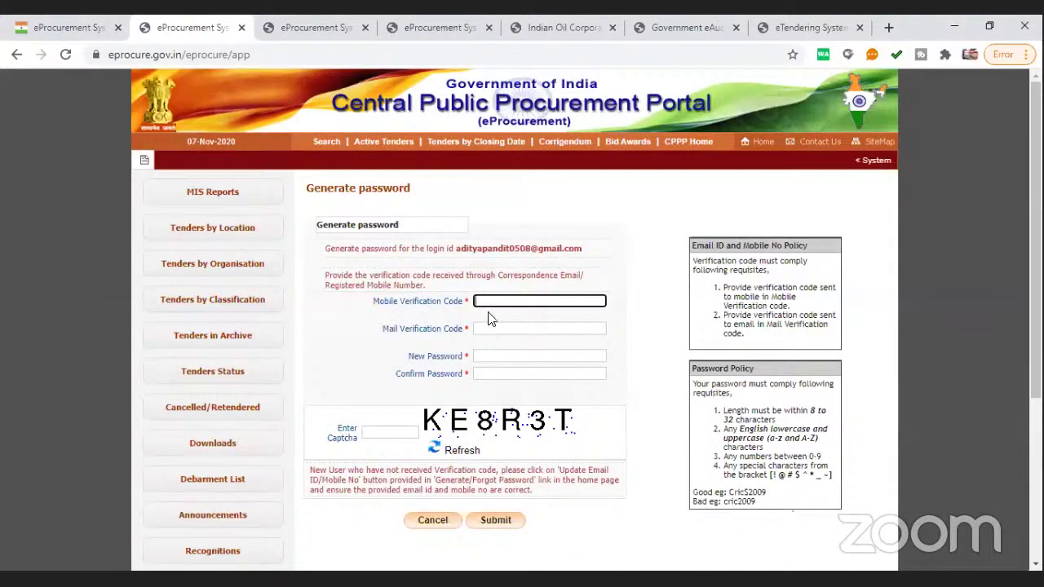
pyautogui.click(491, 355)
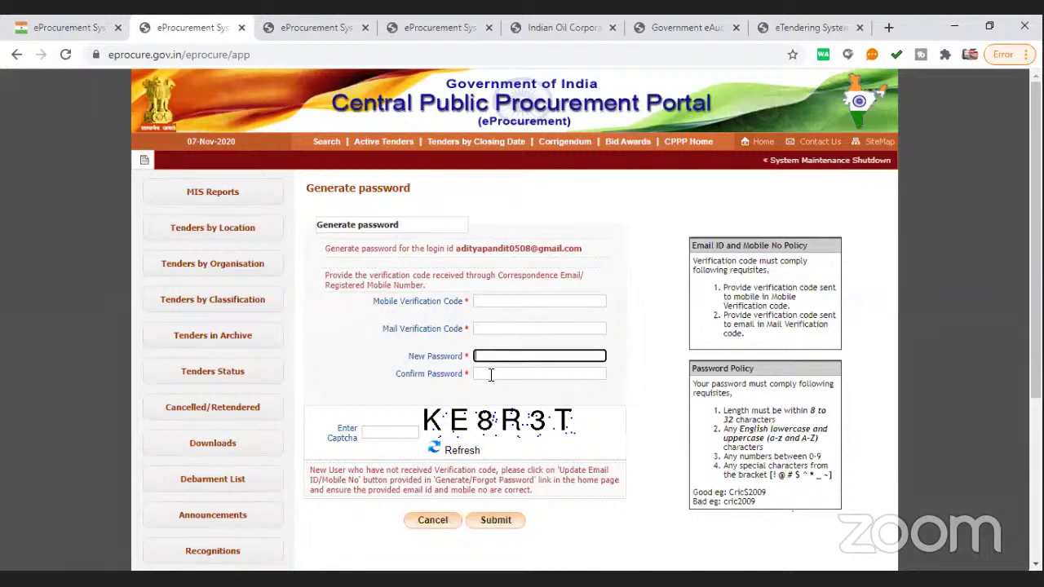
pyautogui.click(458, 249)
pyautogui.moveTo(458, 249); pyautogui.dragTo(581, 243)
pyautogui.rightClick(571, 246)
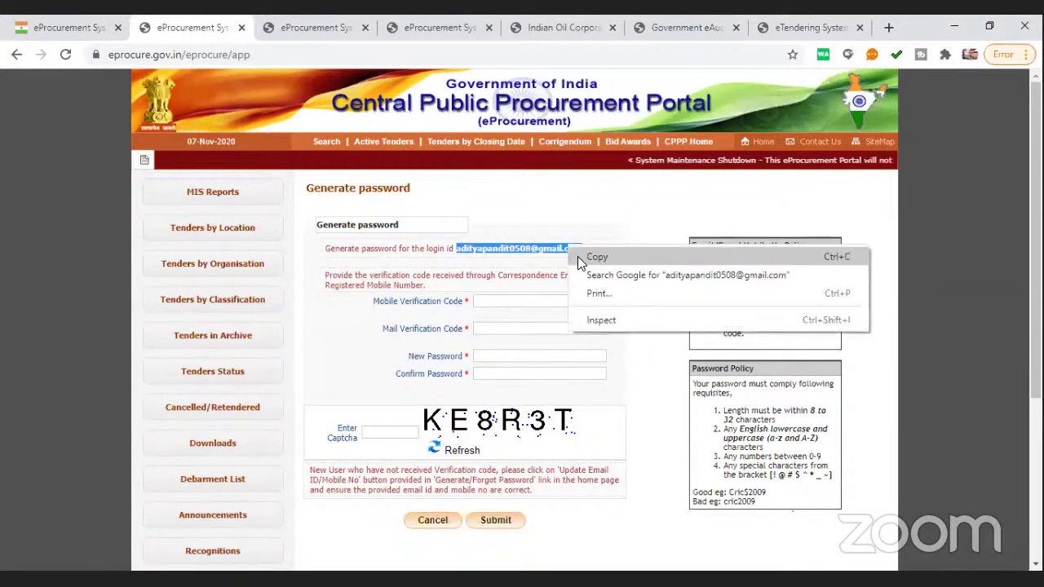
pyautogui.click(577, 256)
# Review the Password Policy: 8 to 32 characters, numbers 0-9, allowed special characters
pyautogui.scroll(-1, 535, 325)
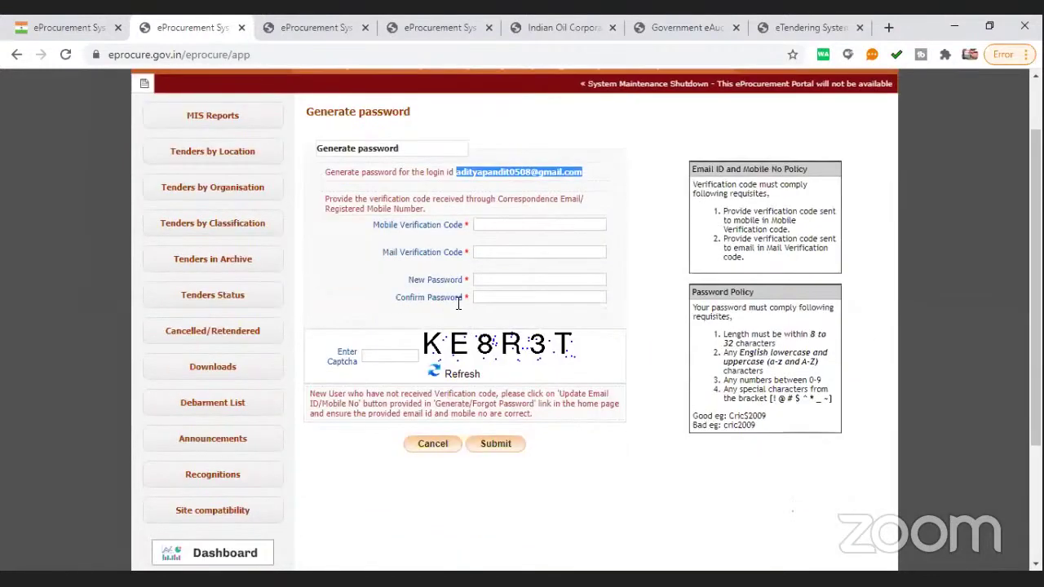
pyautogui.moveTo(705, 291); pyautogui.dragTo(755, 291)
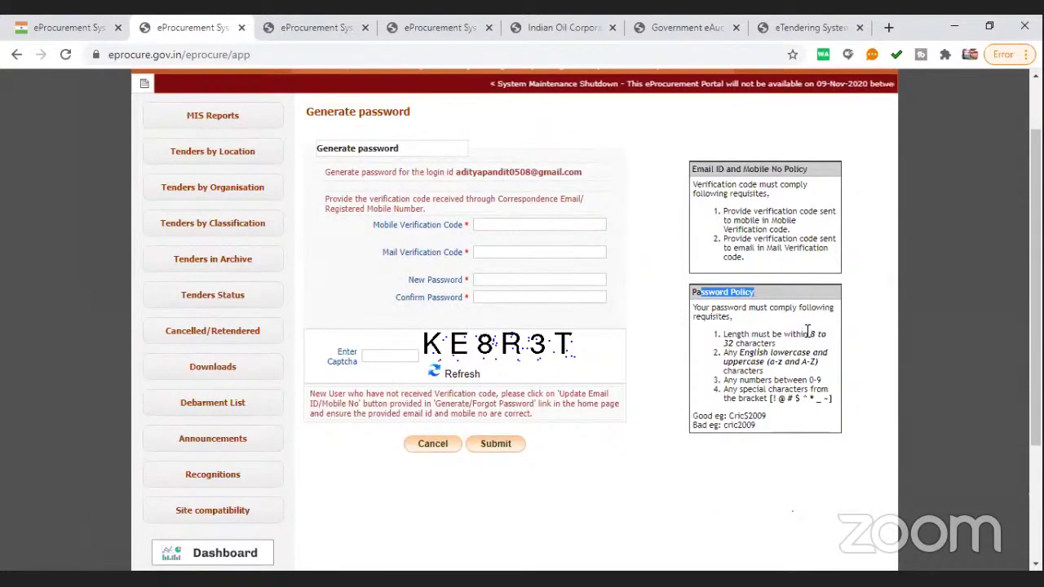
pyautogui.moveTo(808, 333); pyautogui.dragTo(785, 349)
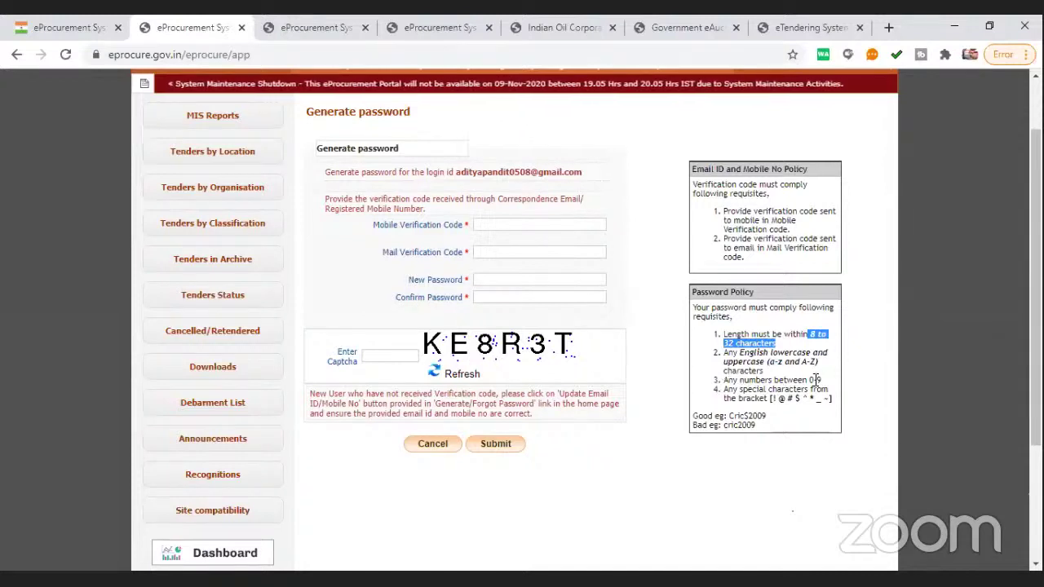
pyautogui.moveTo(822, 380); pyautogui.dragTo(801, 380)
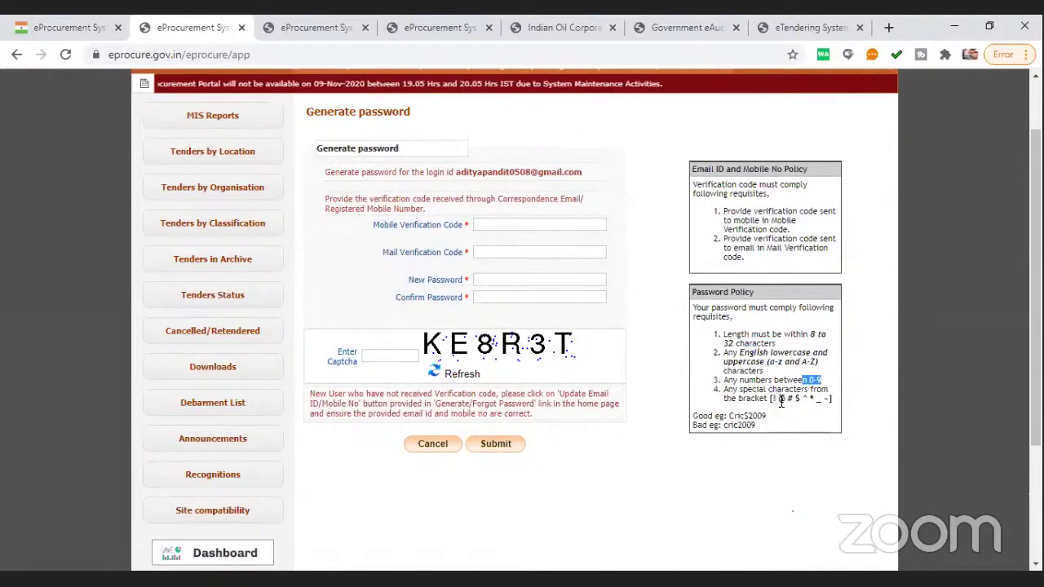
pyautogui.moveTo(772, 399); pyautogui.dragTo(827, 400)
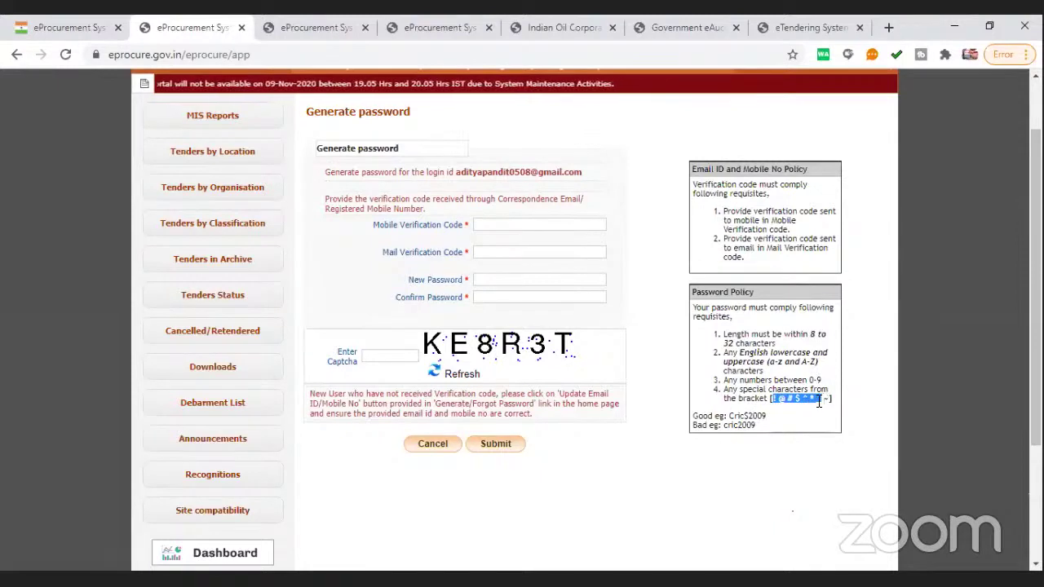
pyautogui.click(807, 412)
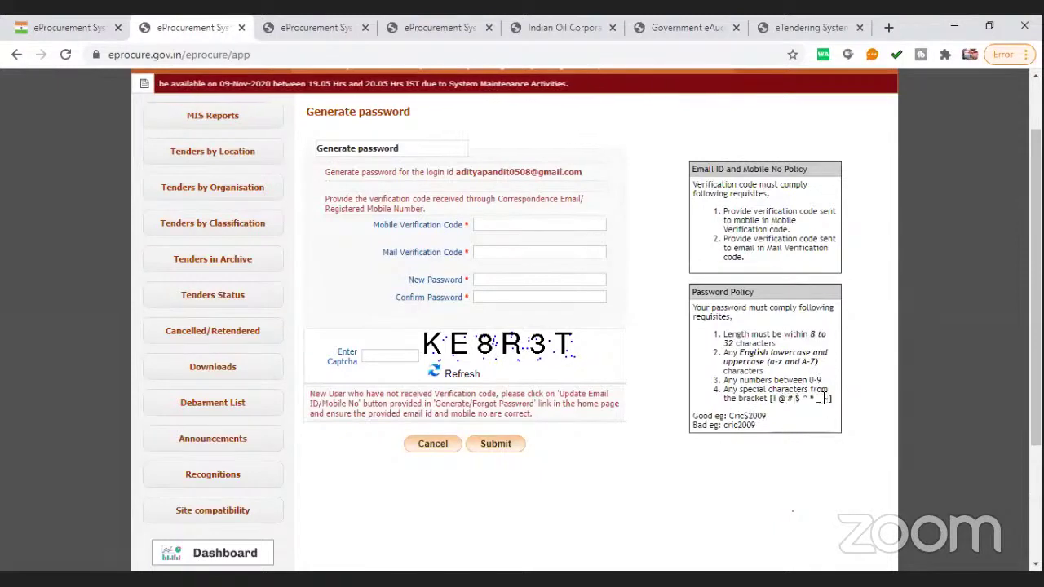